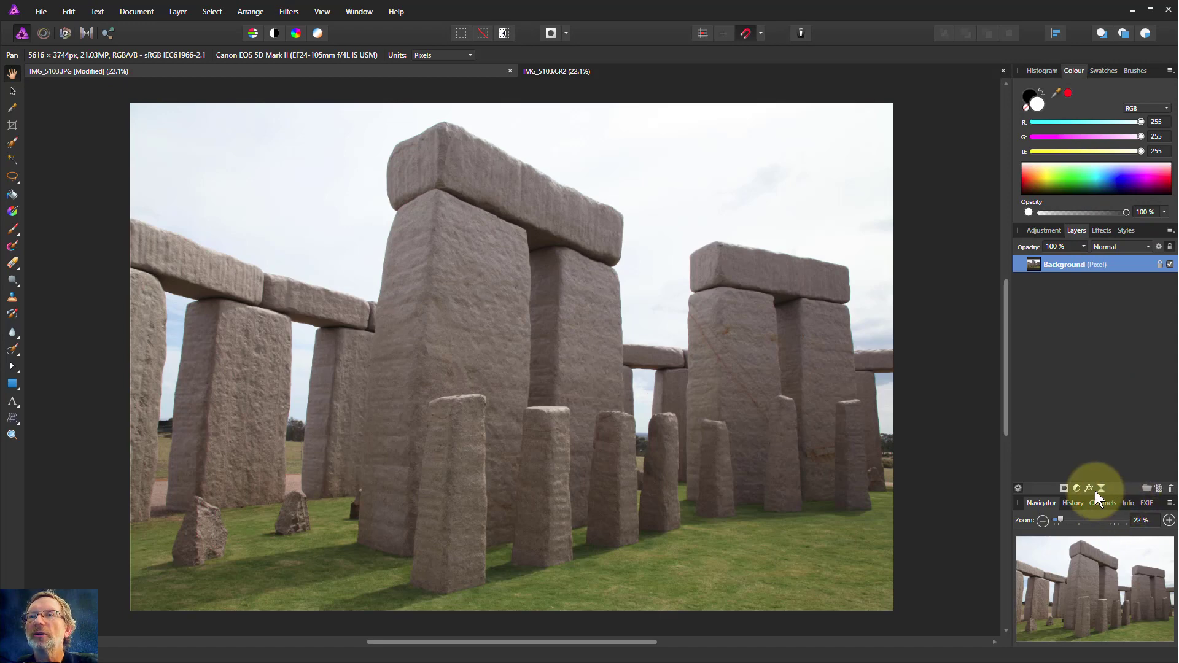
Add a Curves adjustment with its midpoint lifted above the diagonal, then reselect the Background layer.
left_click(1076, 487)
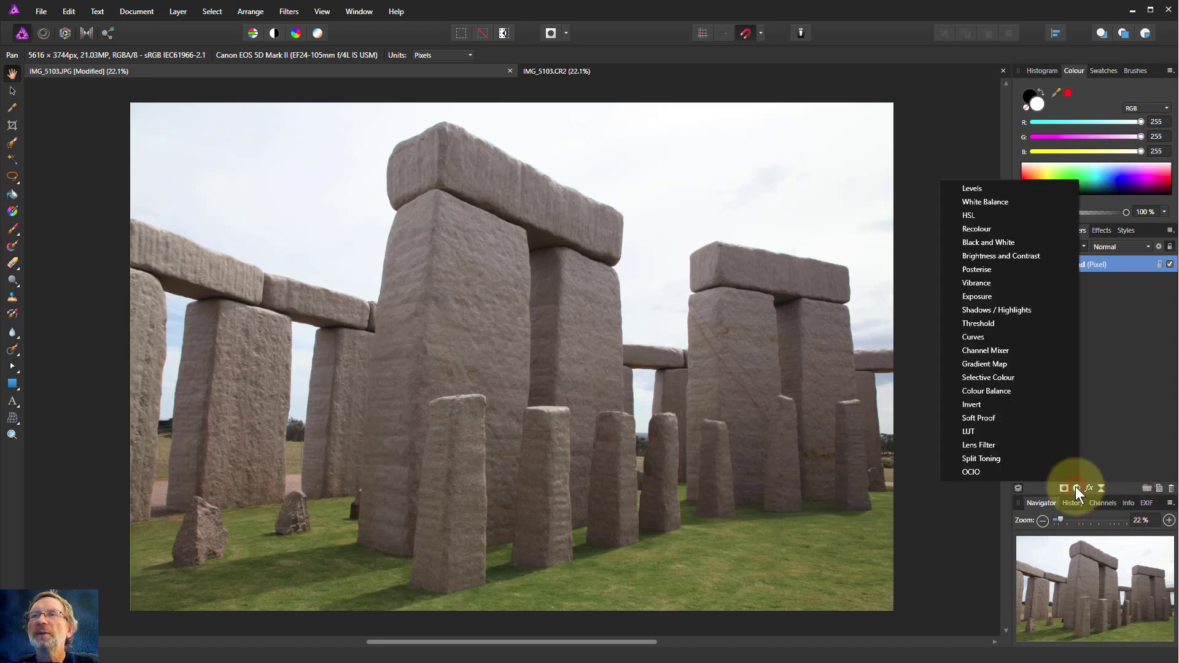
left_click(1008, 338)
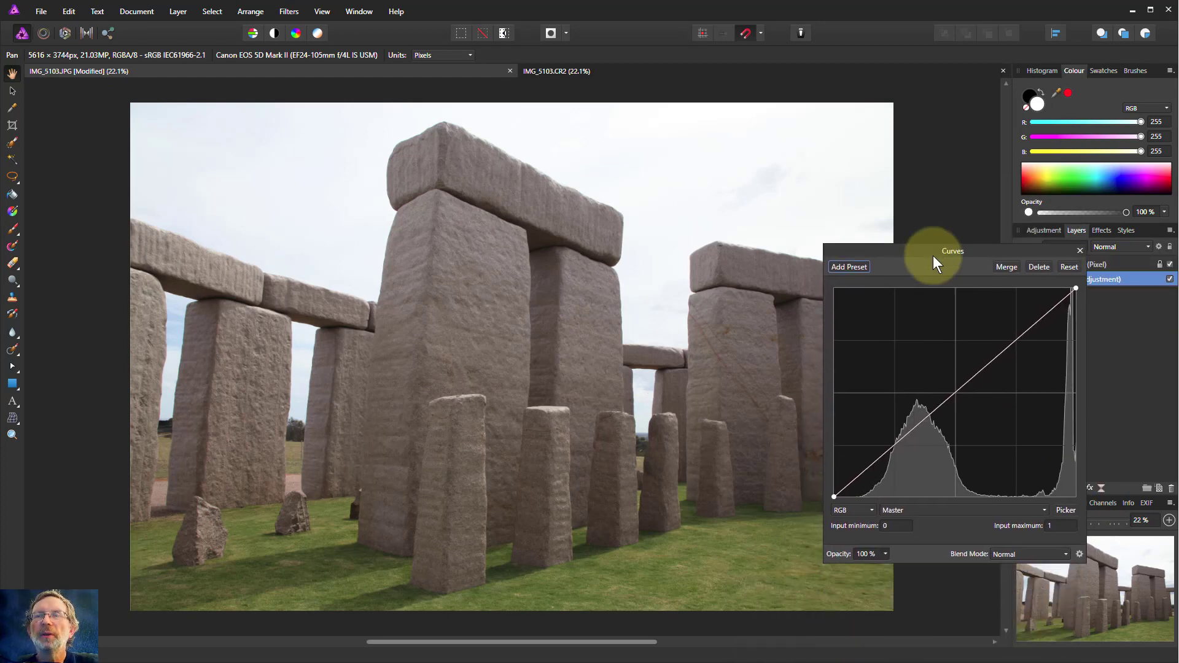
left_click(957, 391)
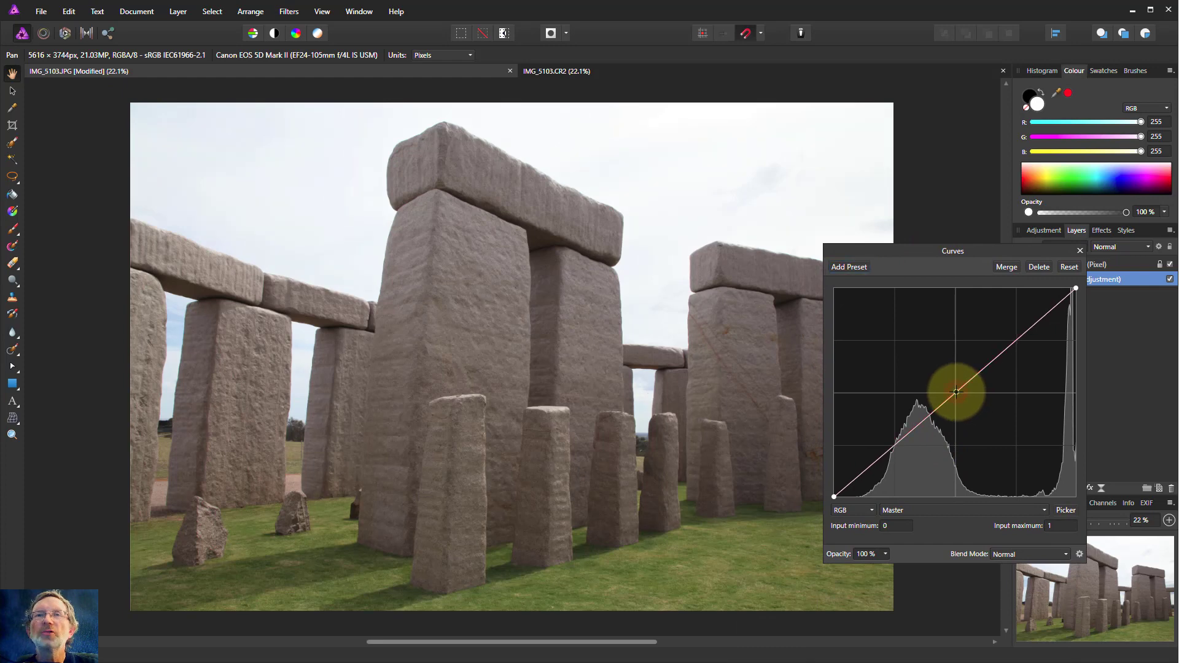
left_click_drag(956, 391, 925, 366)
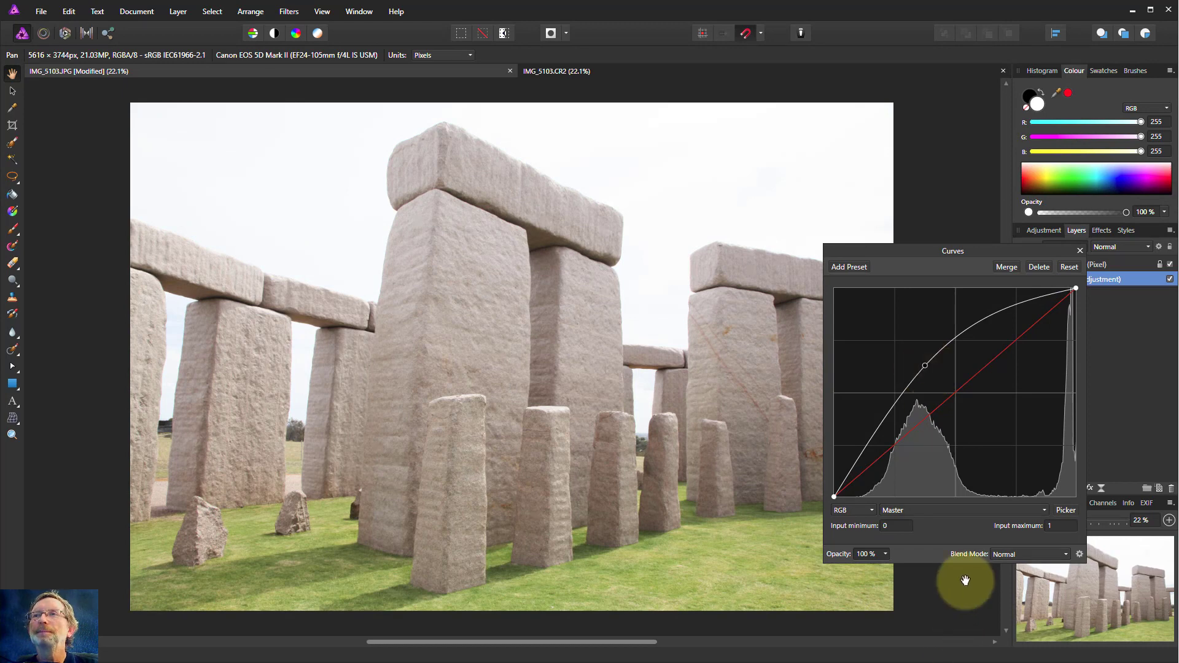
left_click(1079, 249)
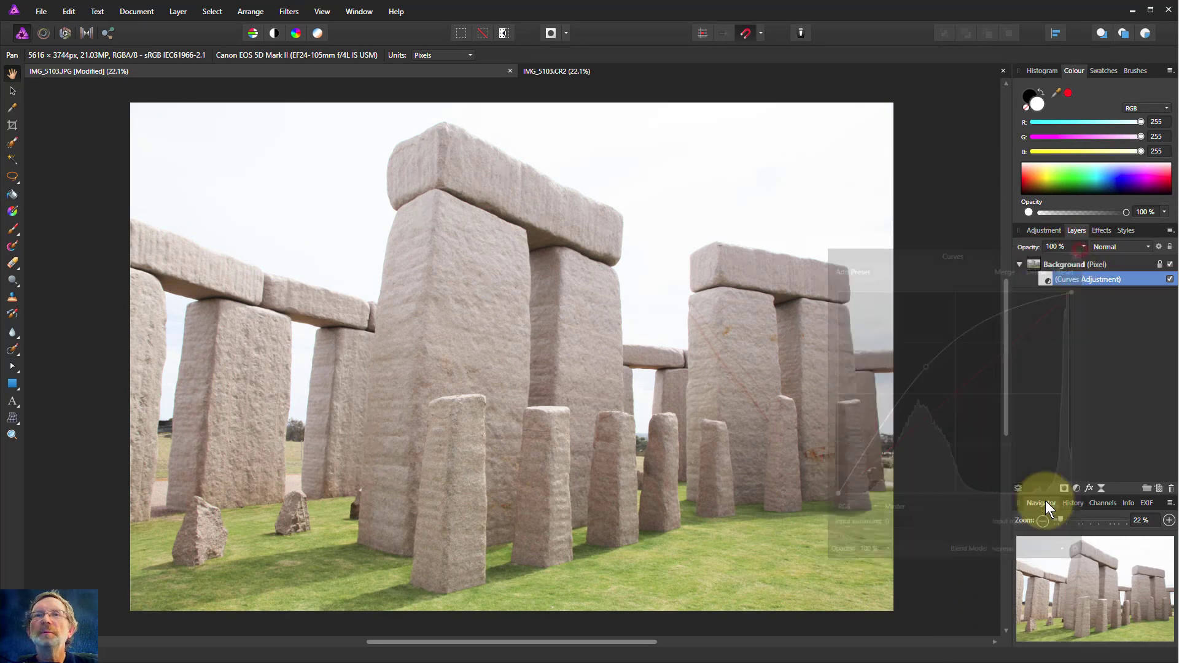
left_click(1037, 263)
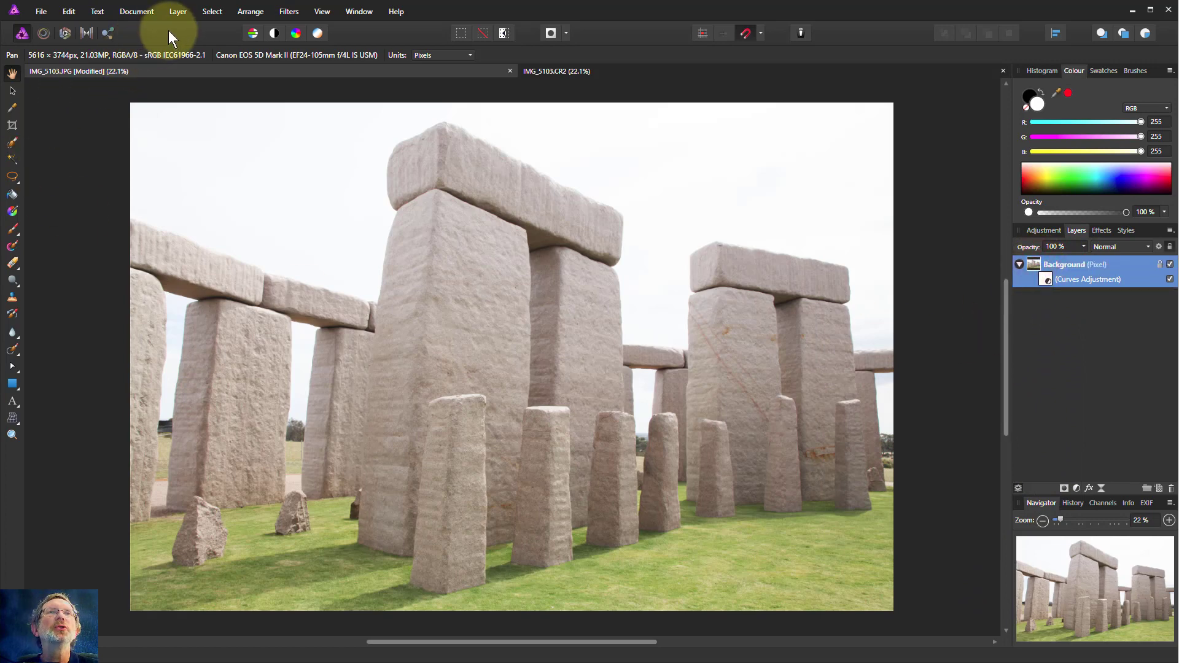
Use Layer > Merge Visible to create a merged pixel layer of the brightened image.
left_click(177, 13)
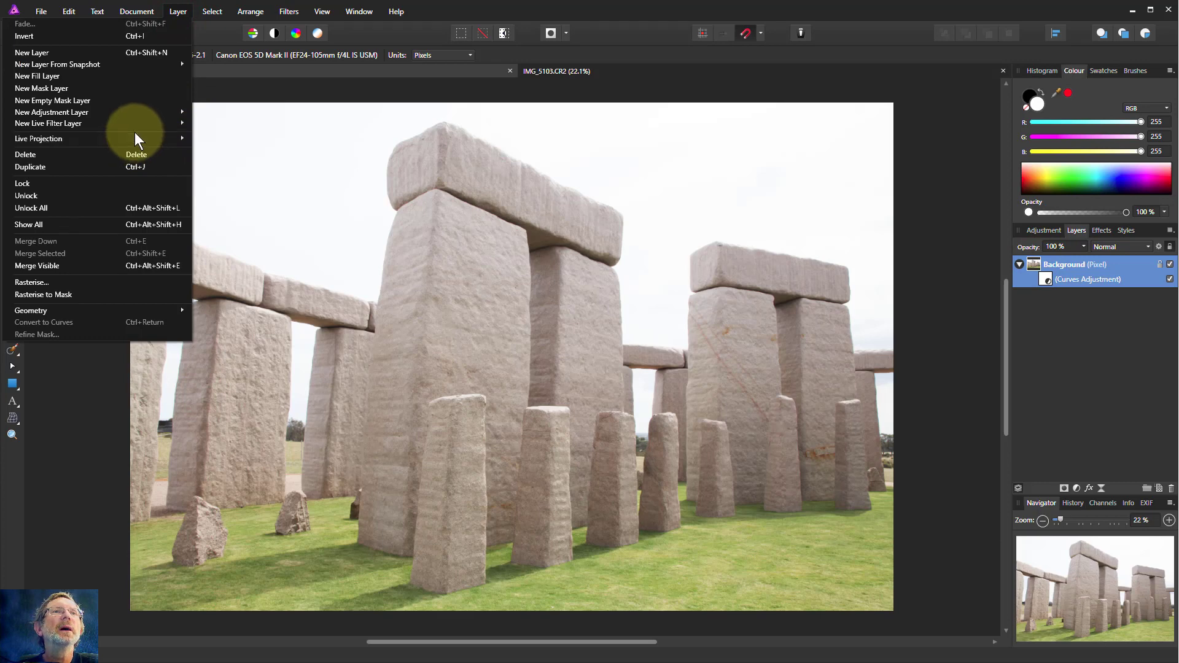
left_click(135, 264)
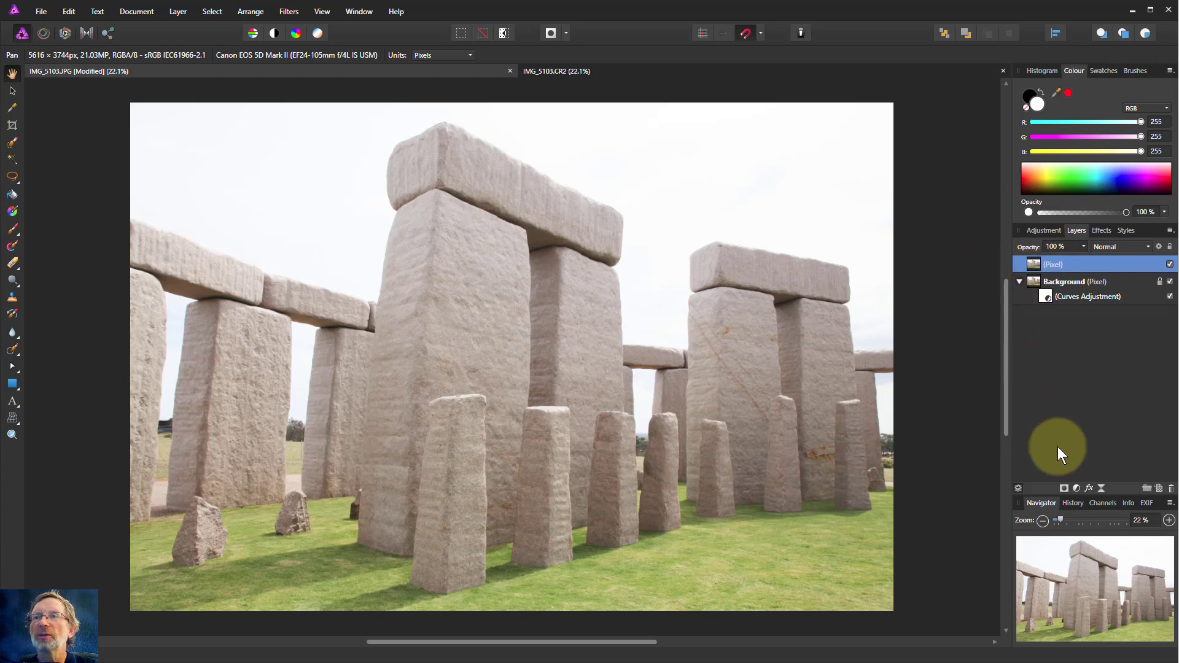
Add a Curves adjustment to the merged layer with its midpoint pulled below the diagonal.
left_click(1078, 488)
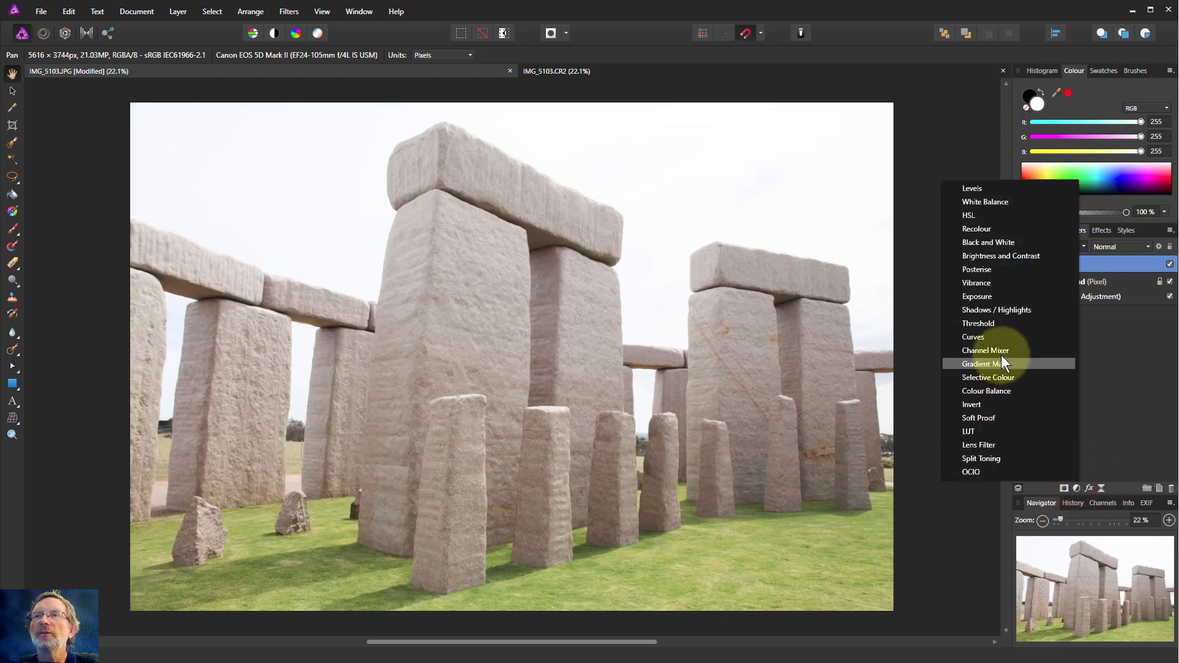
left_click(996, 337)
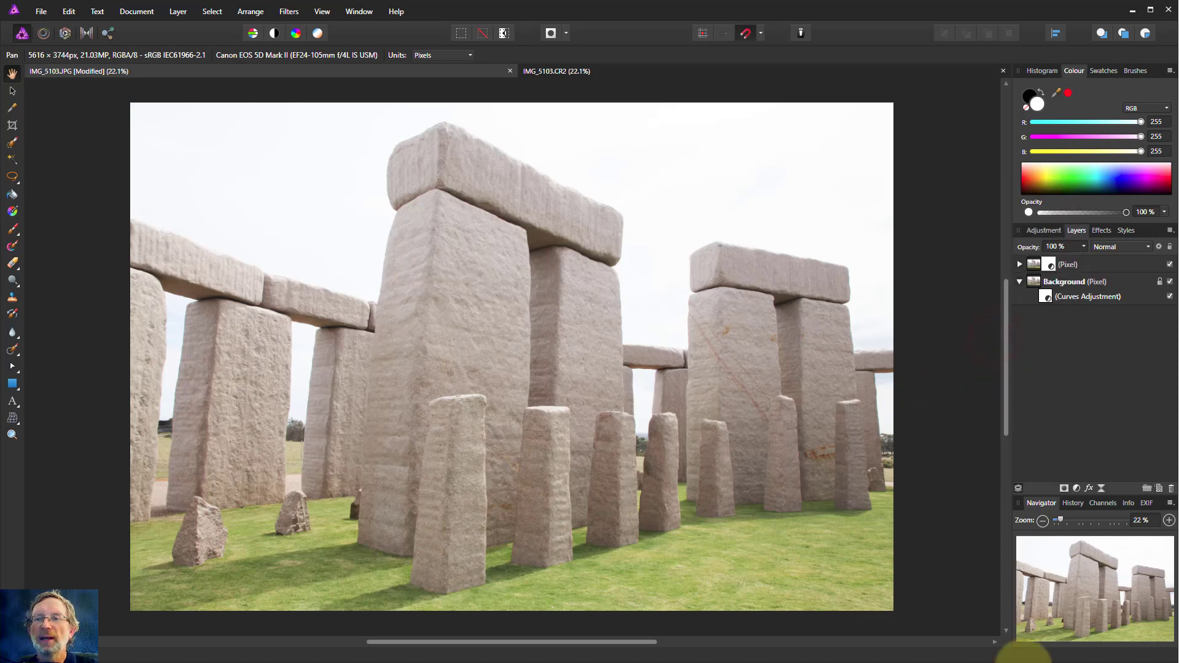
left_click_drag(924, 457, 908, 257)
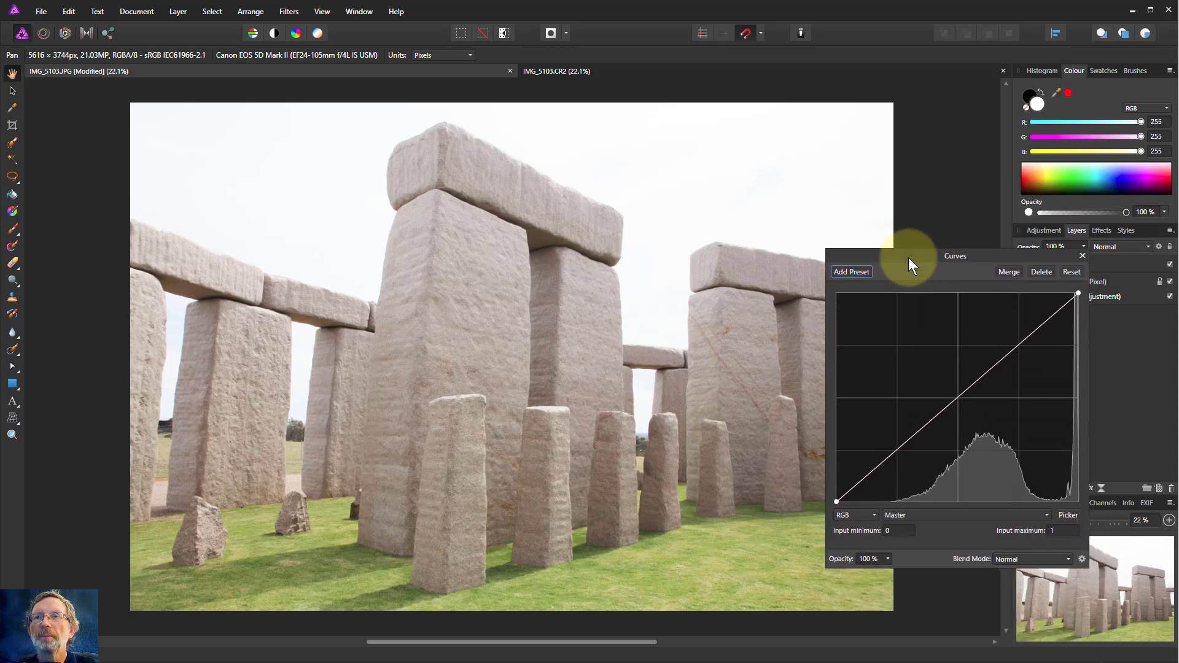
left_click_drag(946, 403, 986, 426)
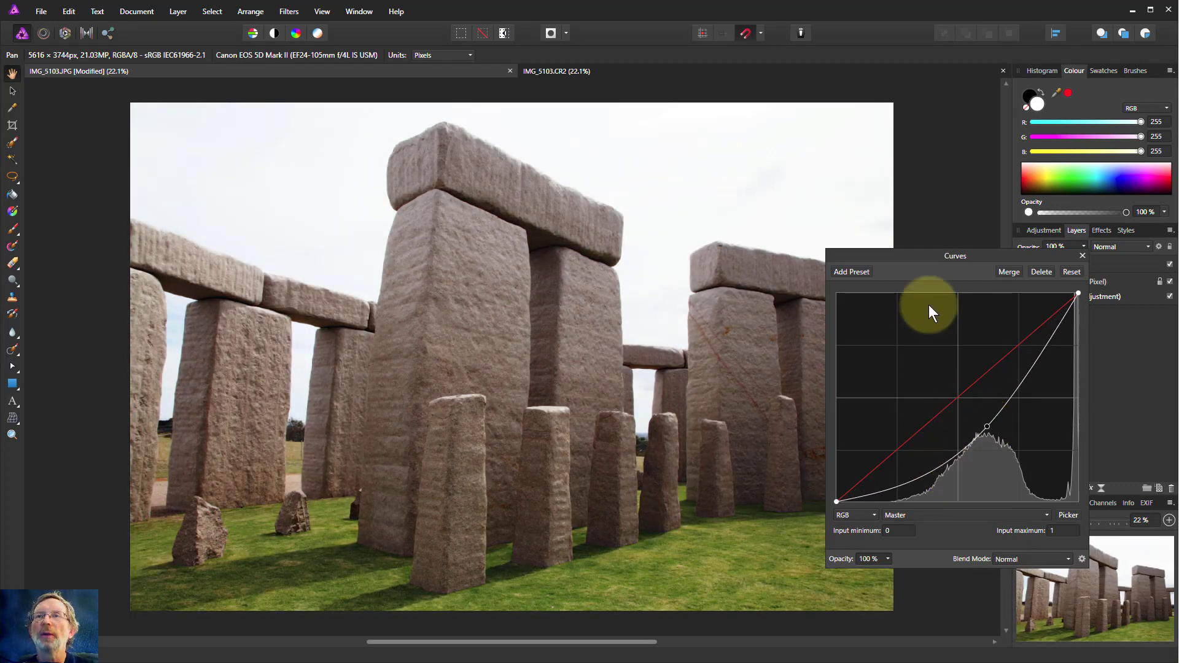
left_click_drag(927, 256, 843, 304)
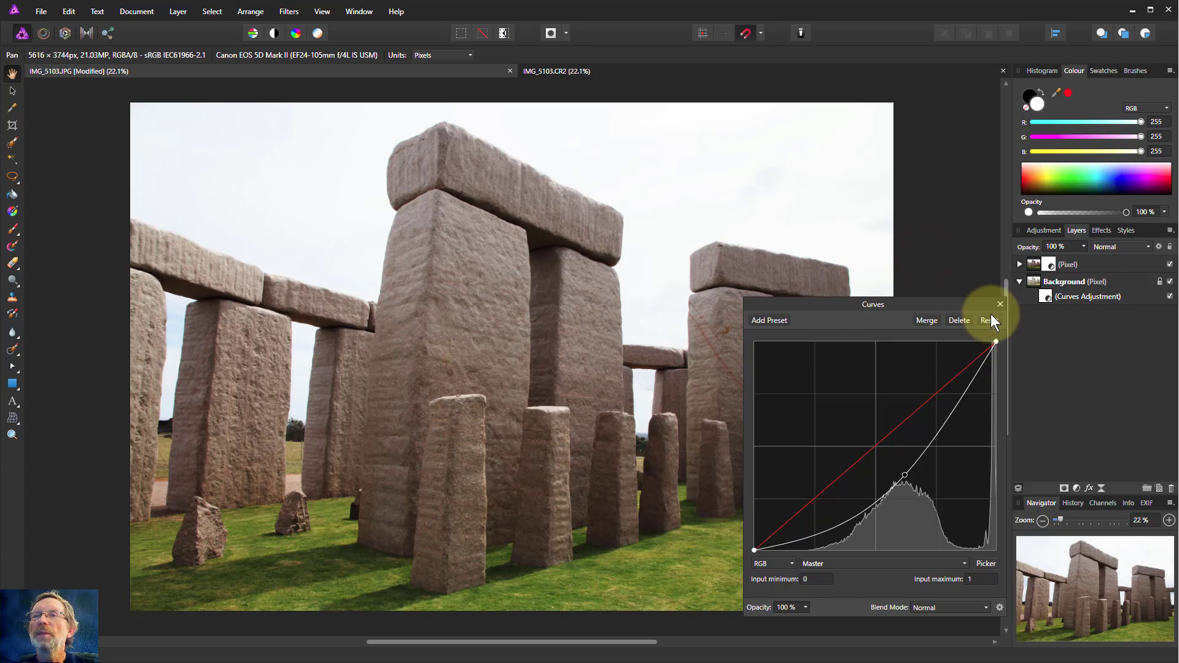
Compare the darkening curve with the first brightening Curves adjustment, then close the curves settings.
left_click(1049, 296)
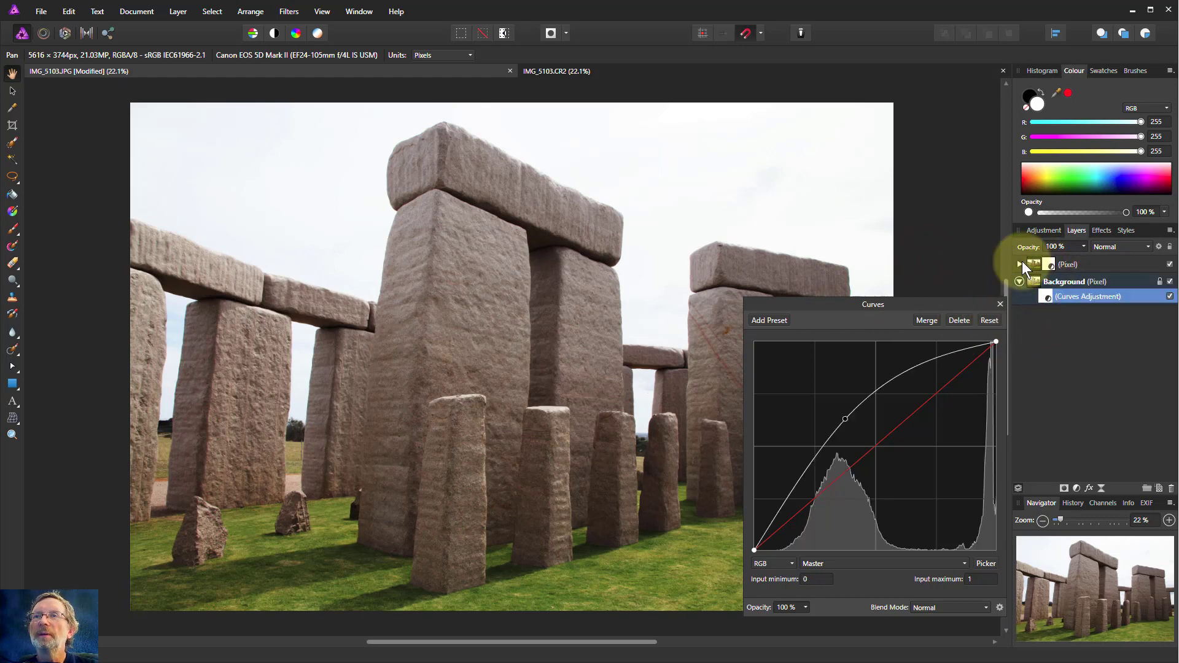
left_click(1021, 263)
left_click(1047, 280)
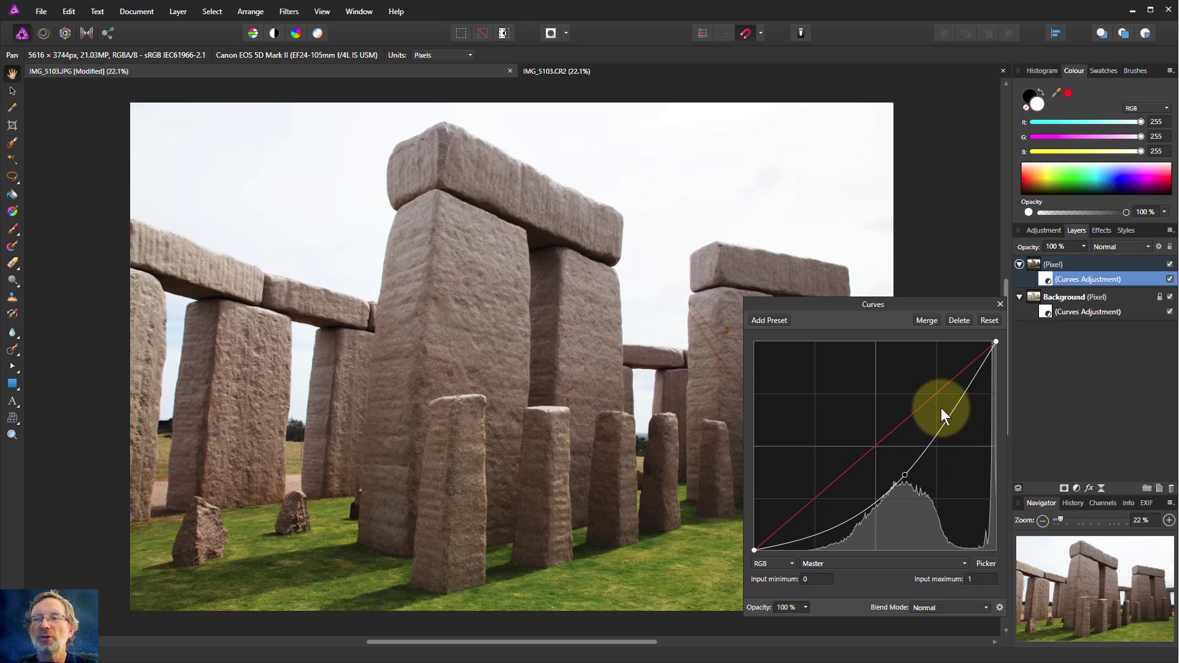
left_click(1001, 304)
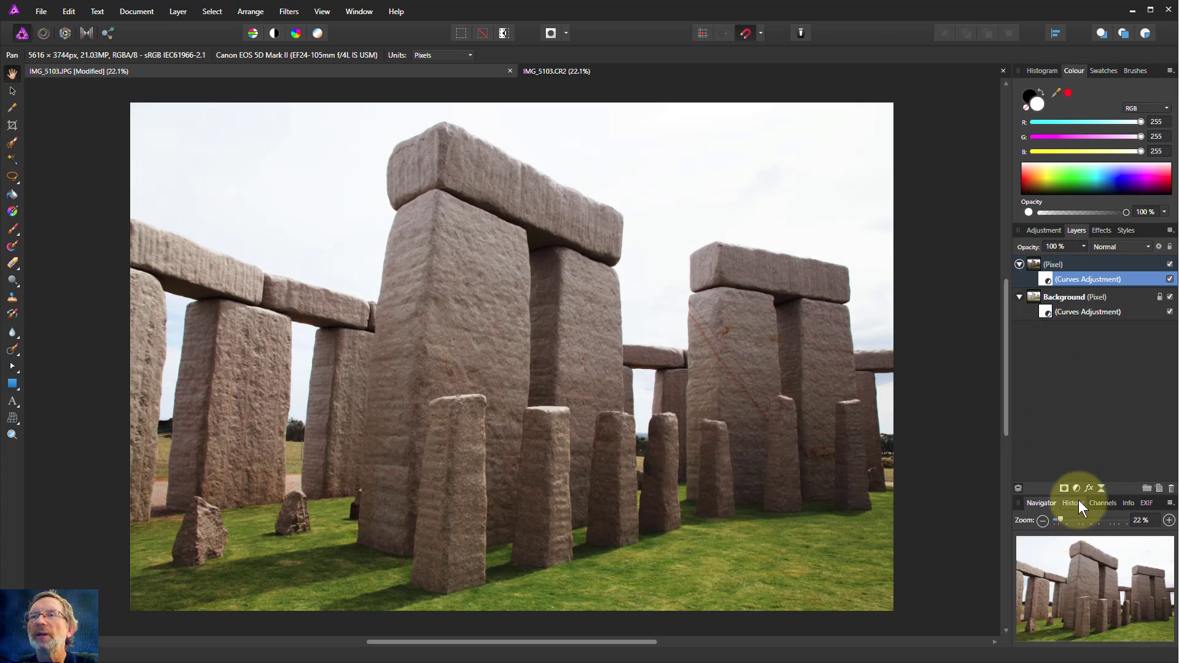
Drag the History position slider fully left to restore the original Background-only photo.
left_click(1073, 503)
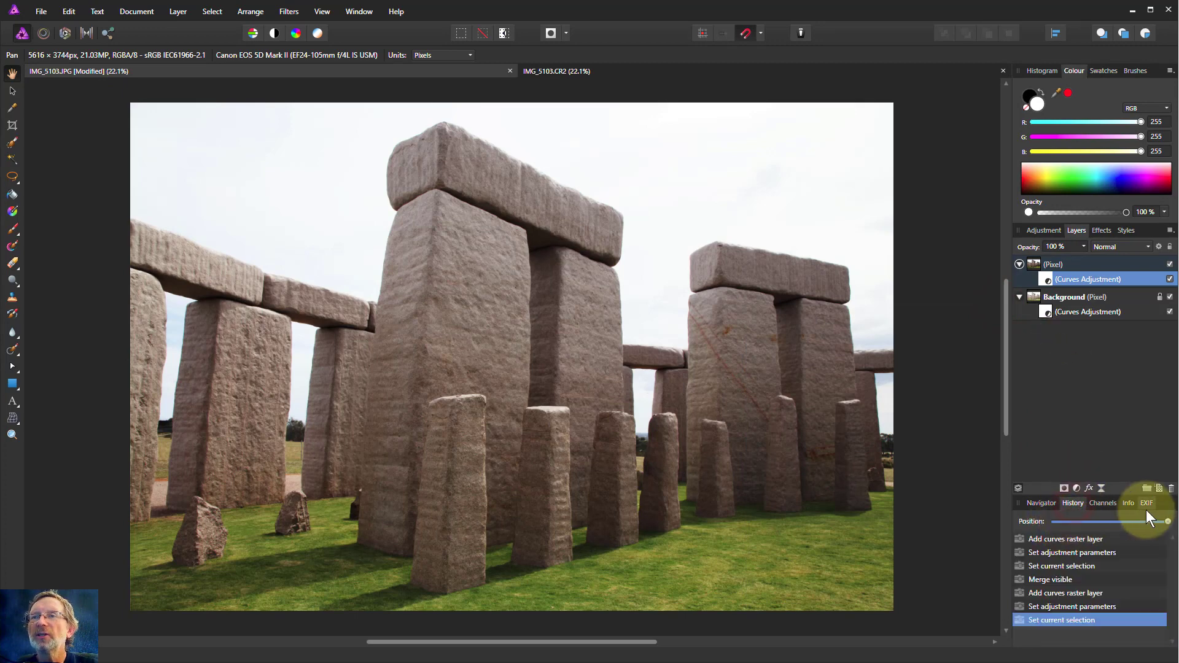
left_click_drag(1167, 522, 1016, 522)
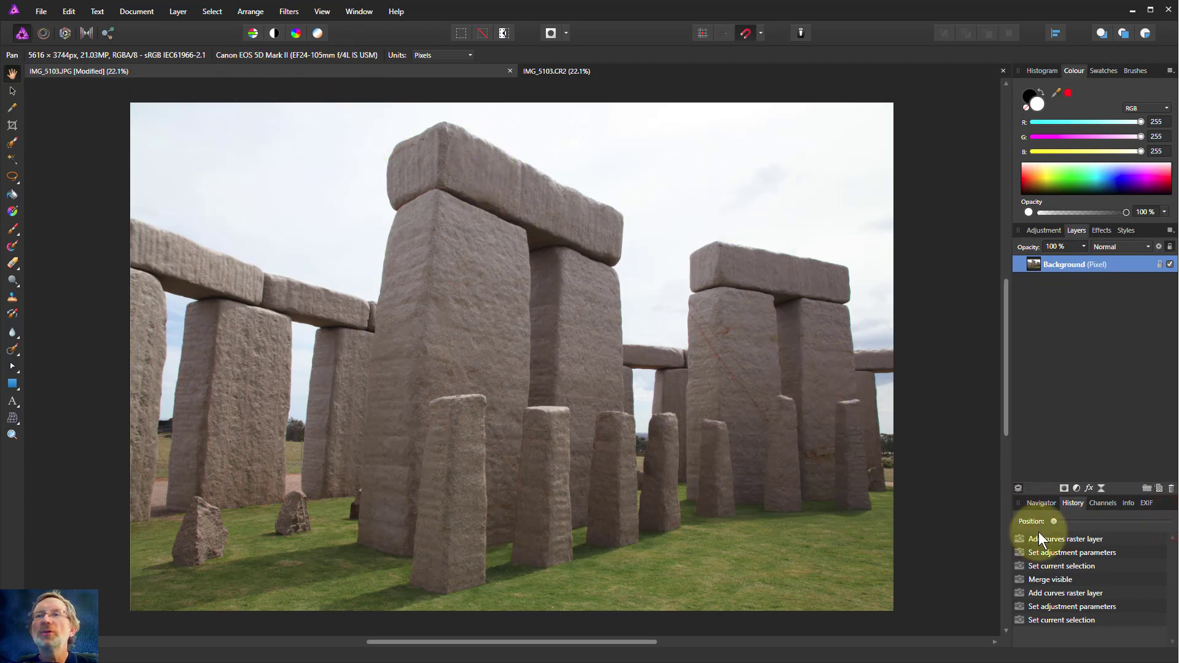
Add a Levels adjustment to the Background layer and try the white level and gamma sliders.
left_click(1077, 488)
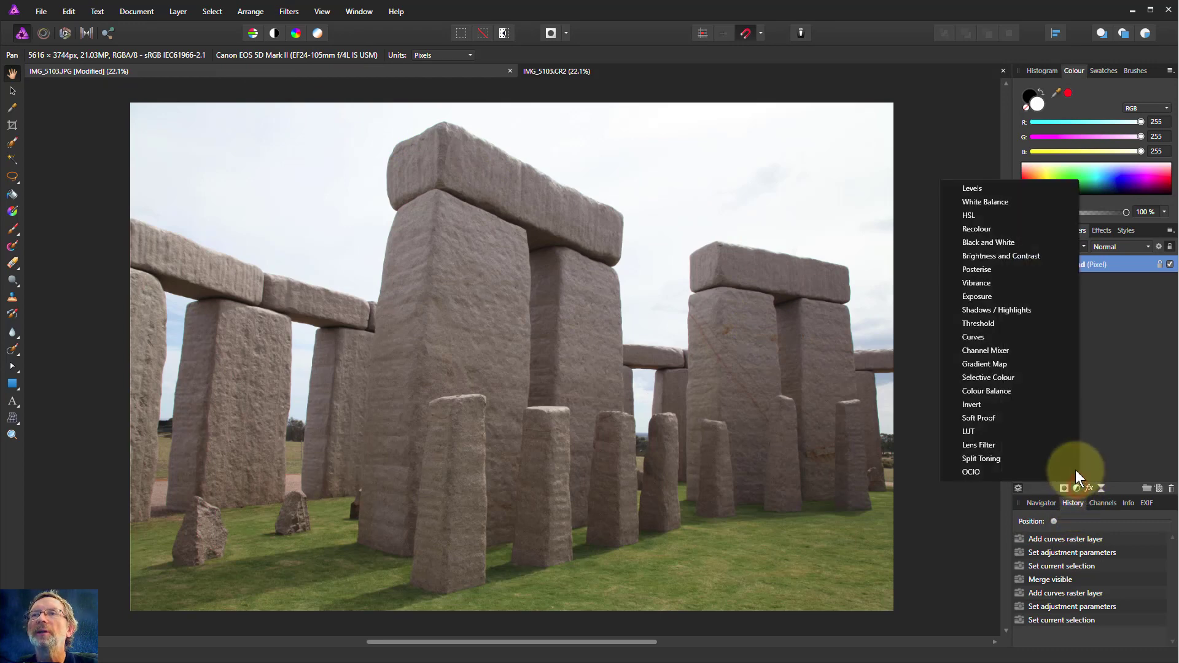
left_click(989, 189)
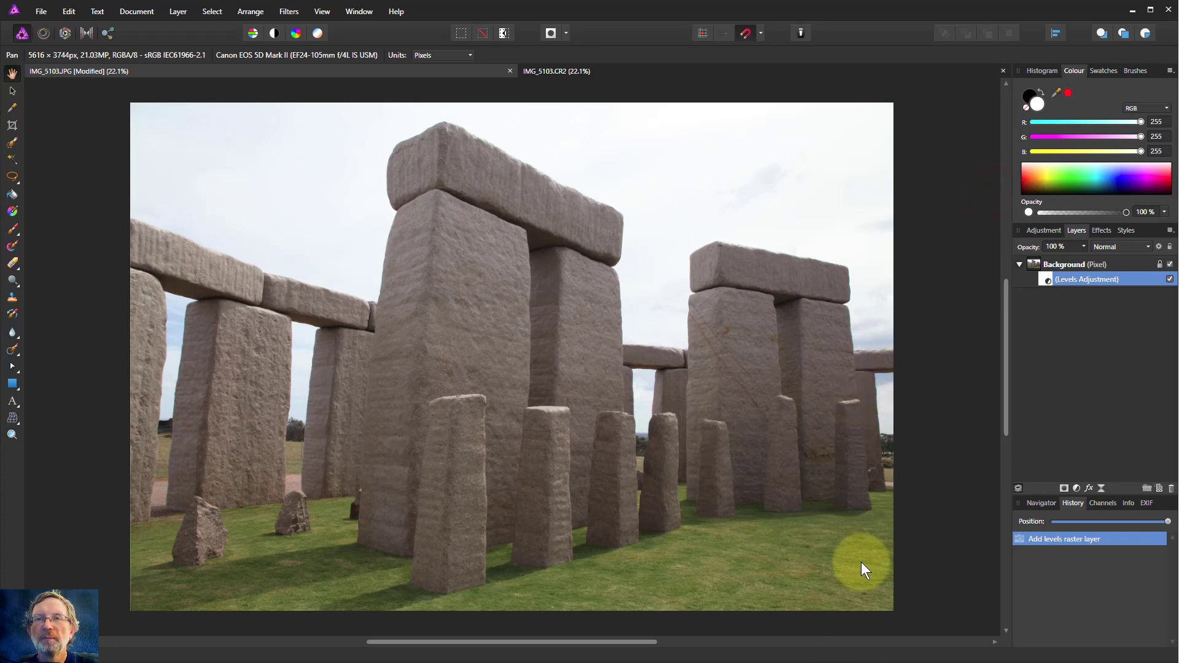
left_click_drag(880, 332, 912, 333)
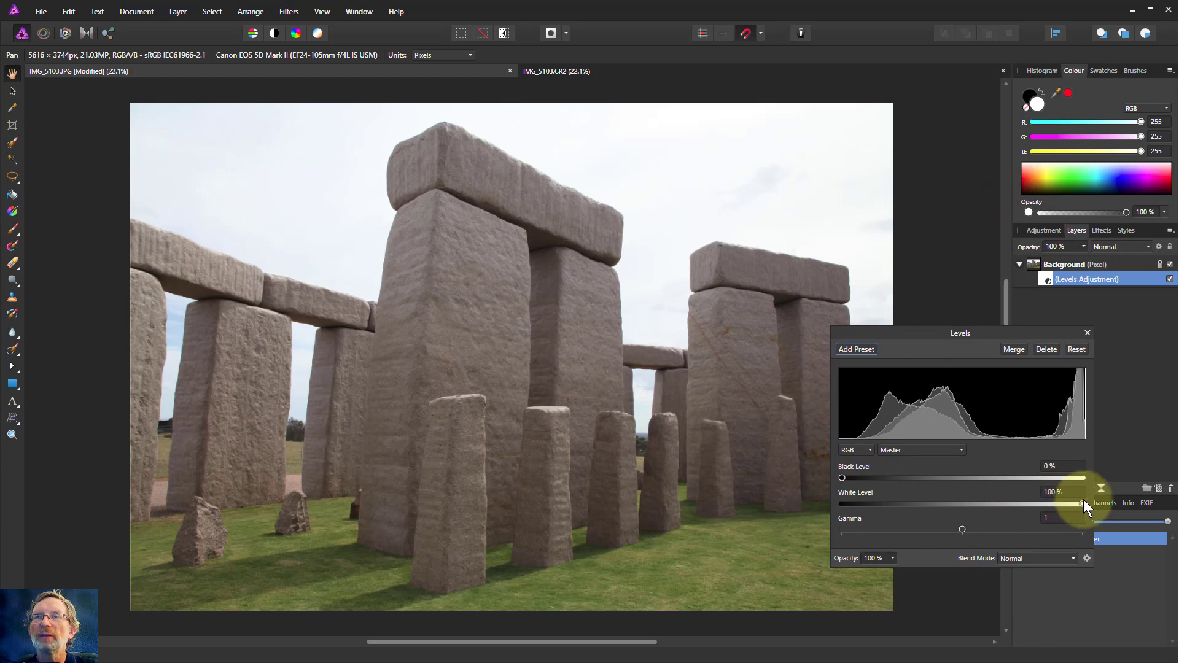
left_click_drag(1084, 501, 1113, 515)
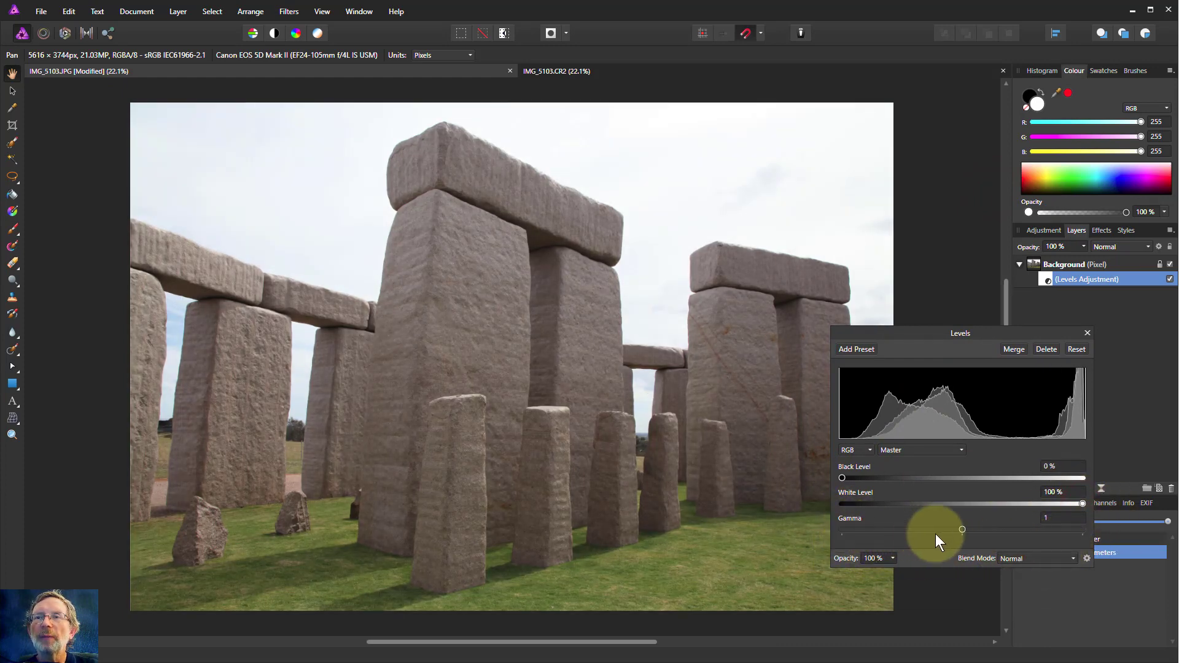
mouse_move(963, 529)
left_mouse_down()
mouse_move(1057, 527)
mouse_move(883, 528)
mouse_move(1082, 529)
mouse_move(927, 532)
mouse_move(1026, 529)
mouse_move(966, 532)
left_mouse_up()
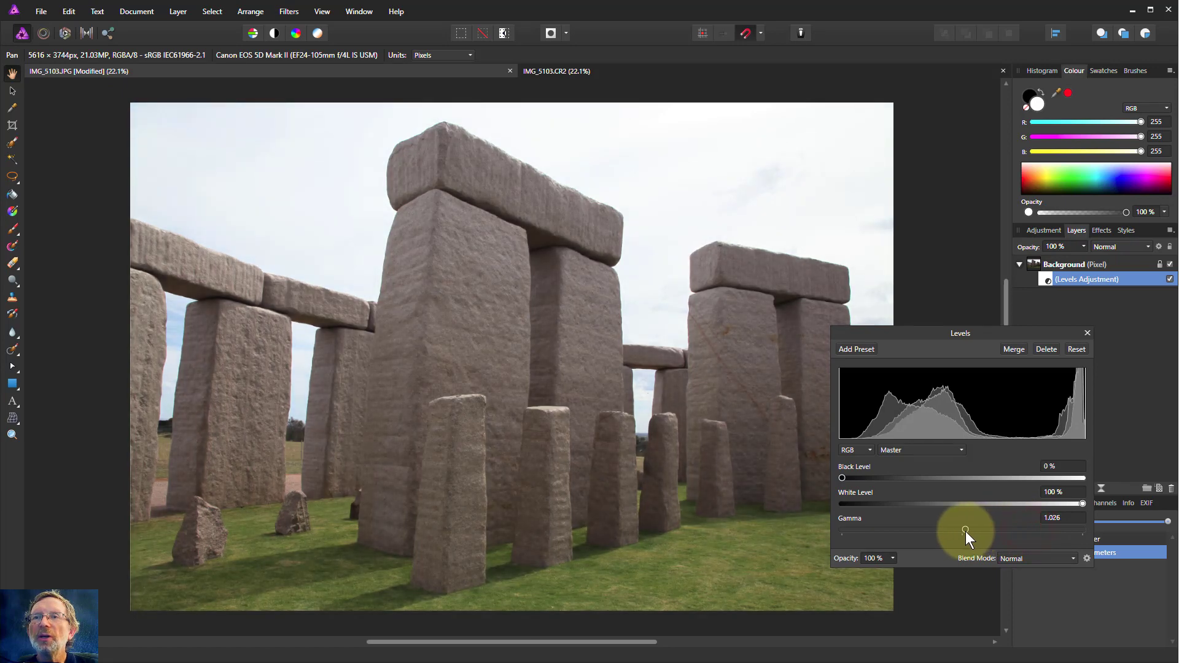
Set Levels black level to 20%, white level to 85% and gamma to 0.954.
left_click_drag(842, 478, 891, 473)
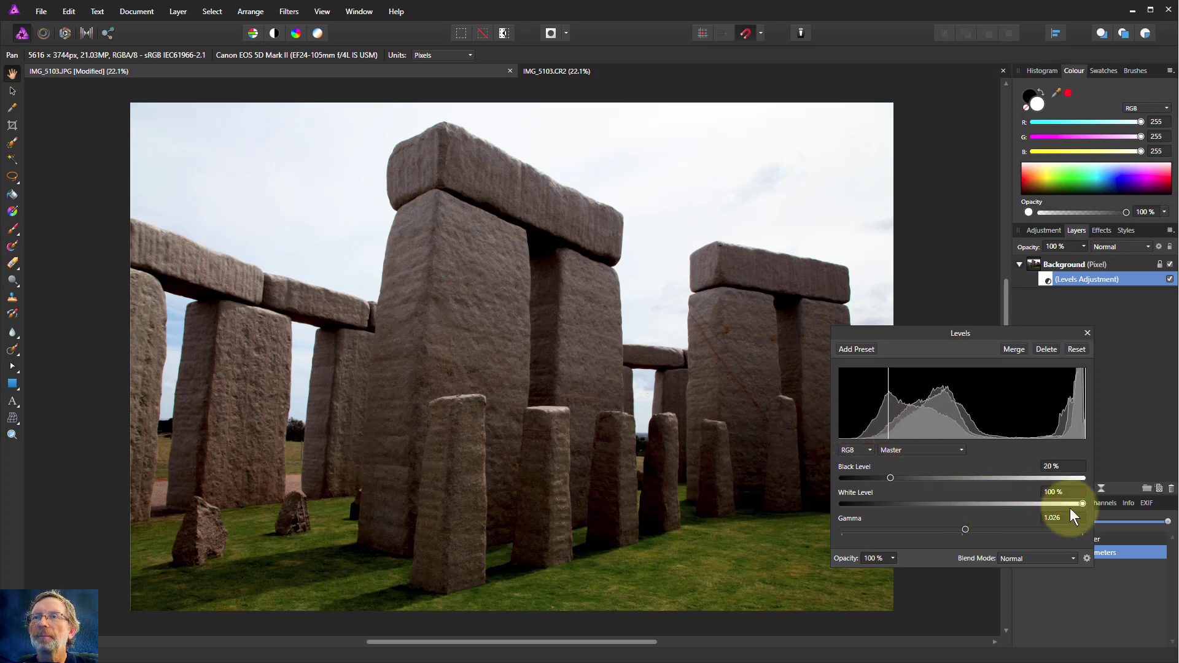
left_click_drag(1082, 504, 1046, 502)
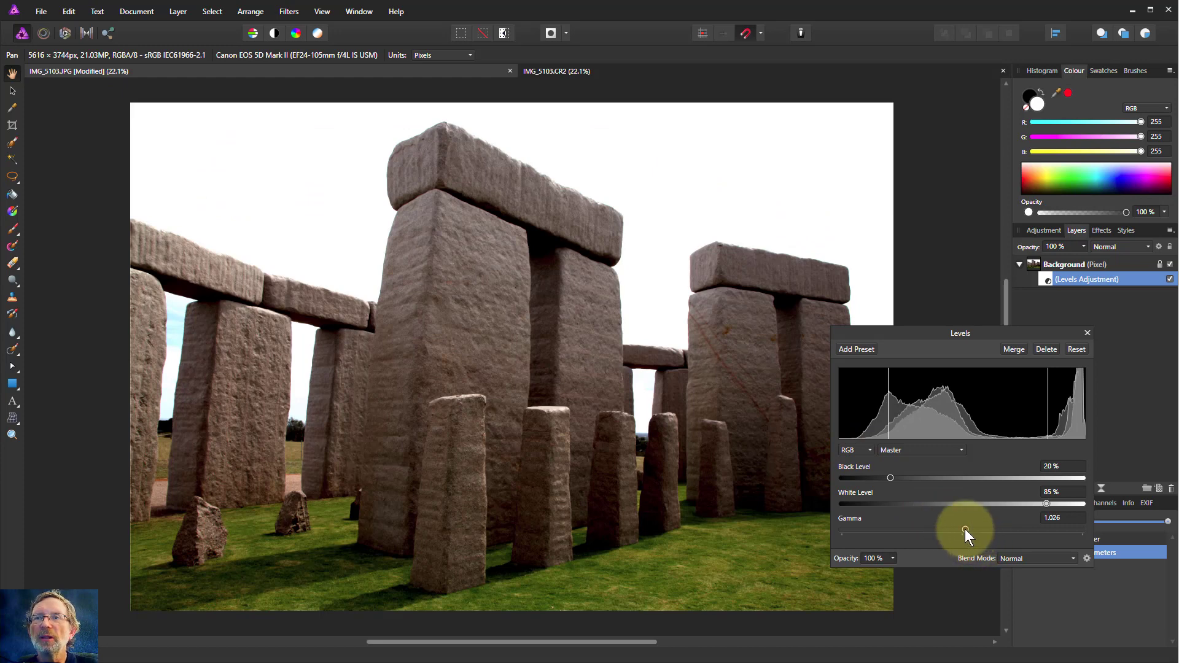
mouse_move(966, 529)
left_mouse_down()
mouse_move(1000, 529)
mouse_move(938, 530)
mouse_move(1029, 528)
mouse_move(957, 529)
left_mouse_up()
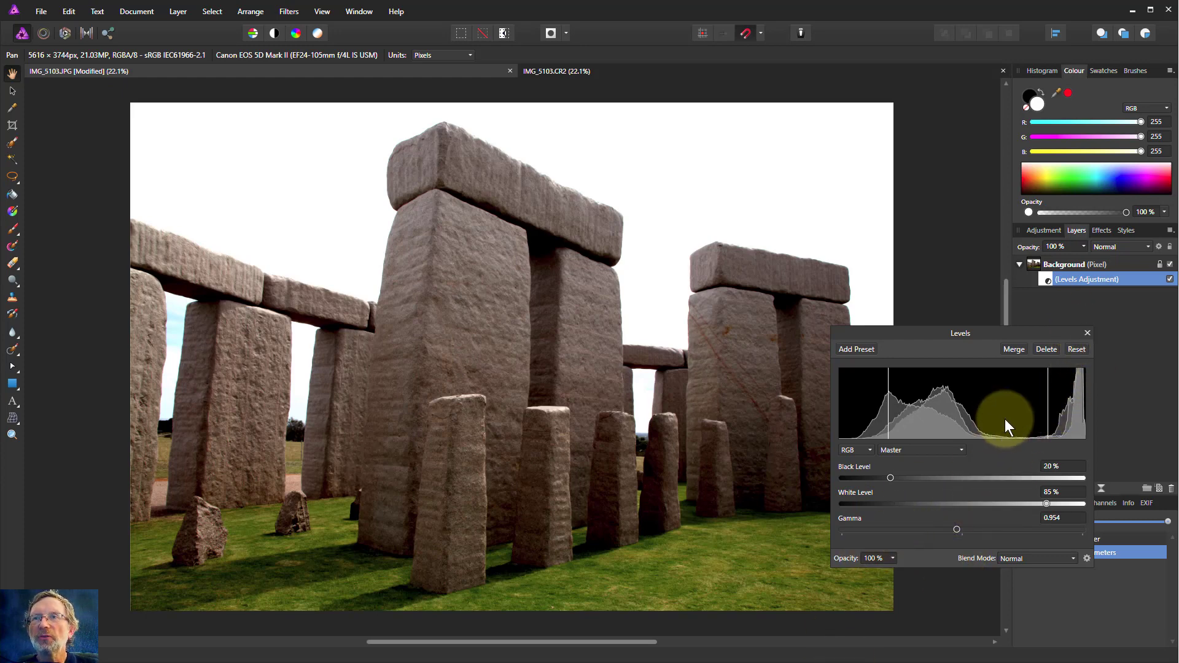
left_click(1088, 333)
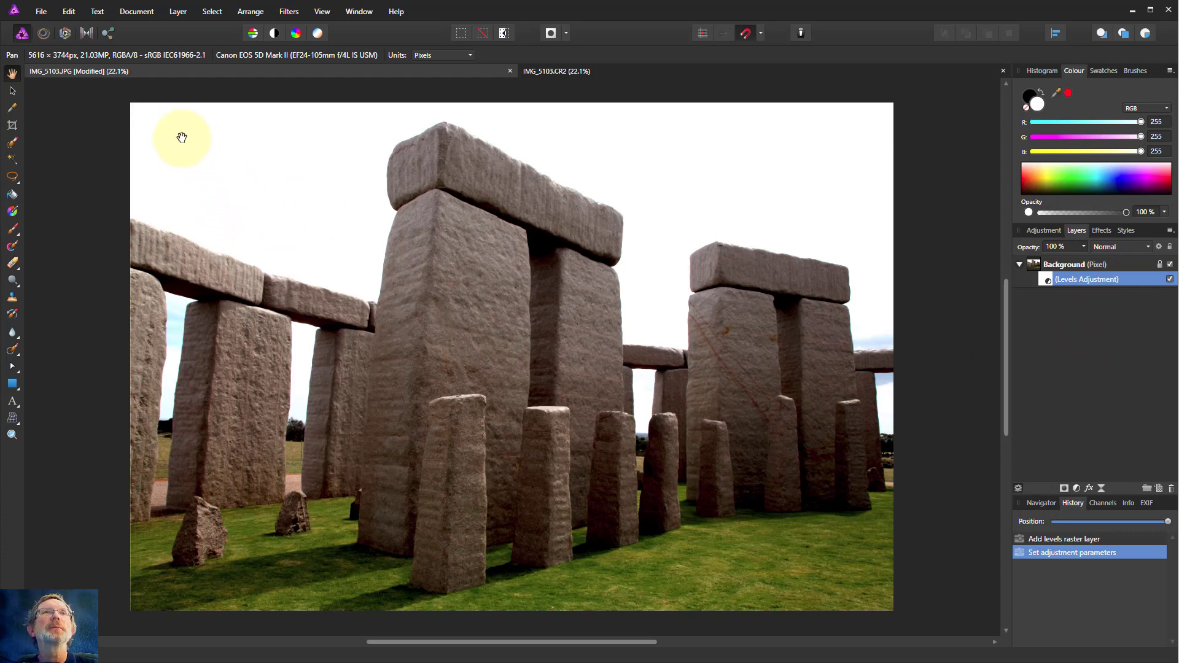
Open Edit > Preferences after briefly browsing the Document menu.
left_click(140, 11)
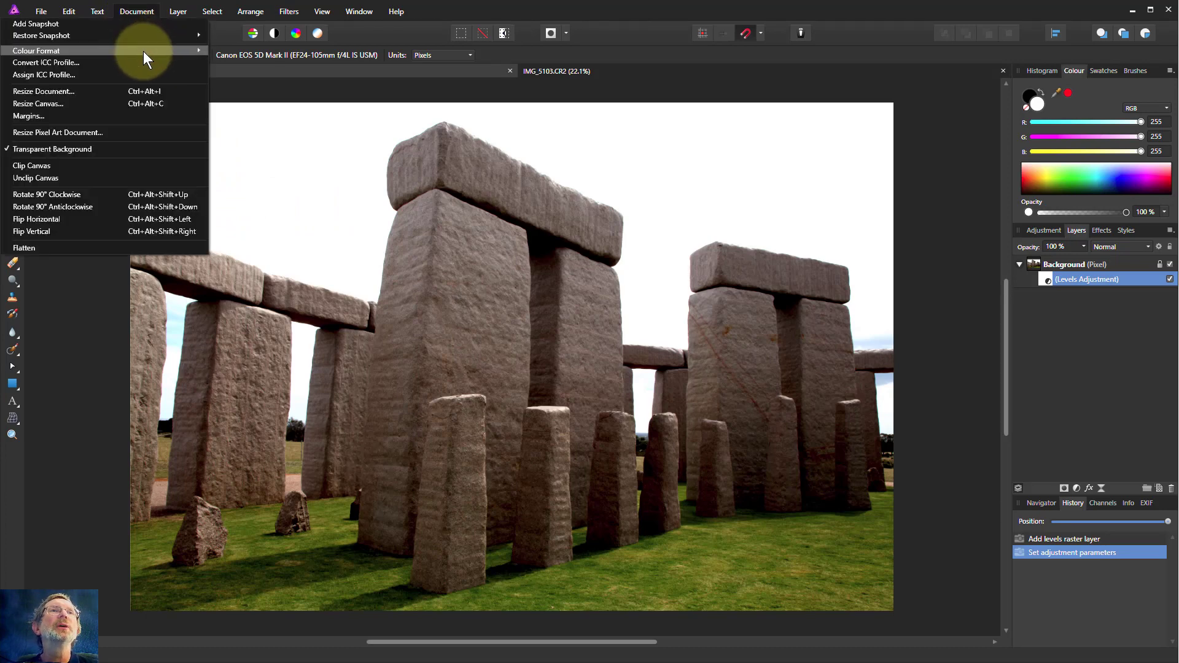
mouse_move(143, 52)
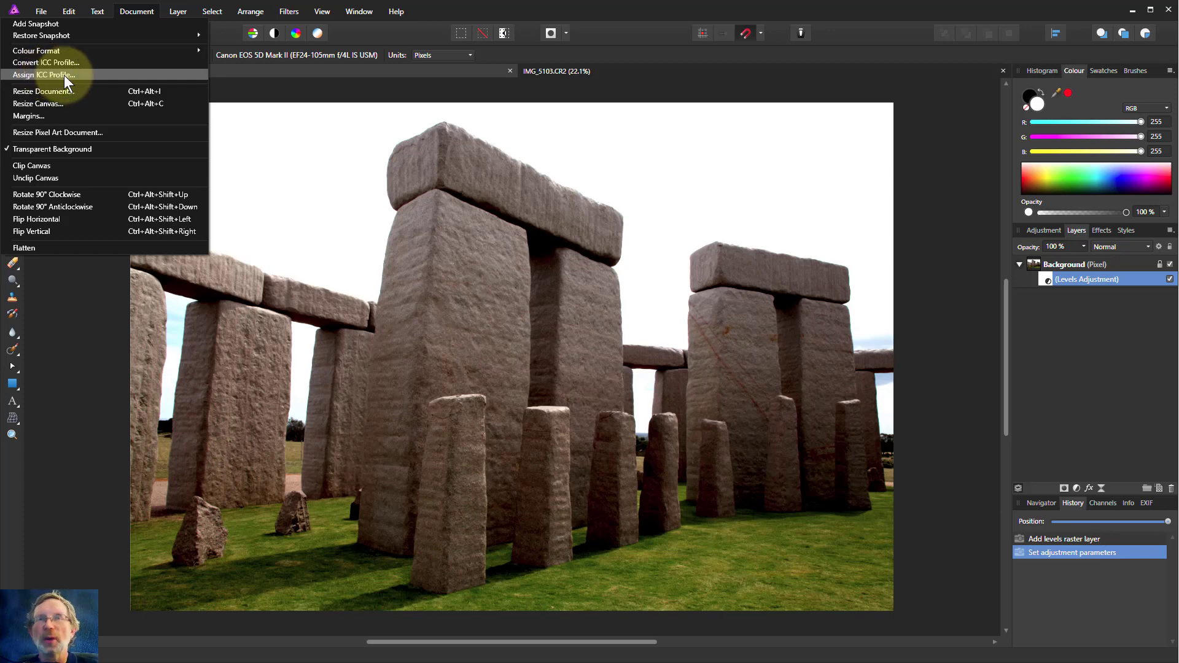
left_click(69, 12)
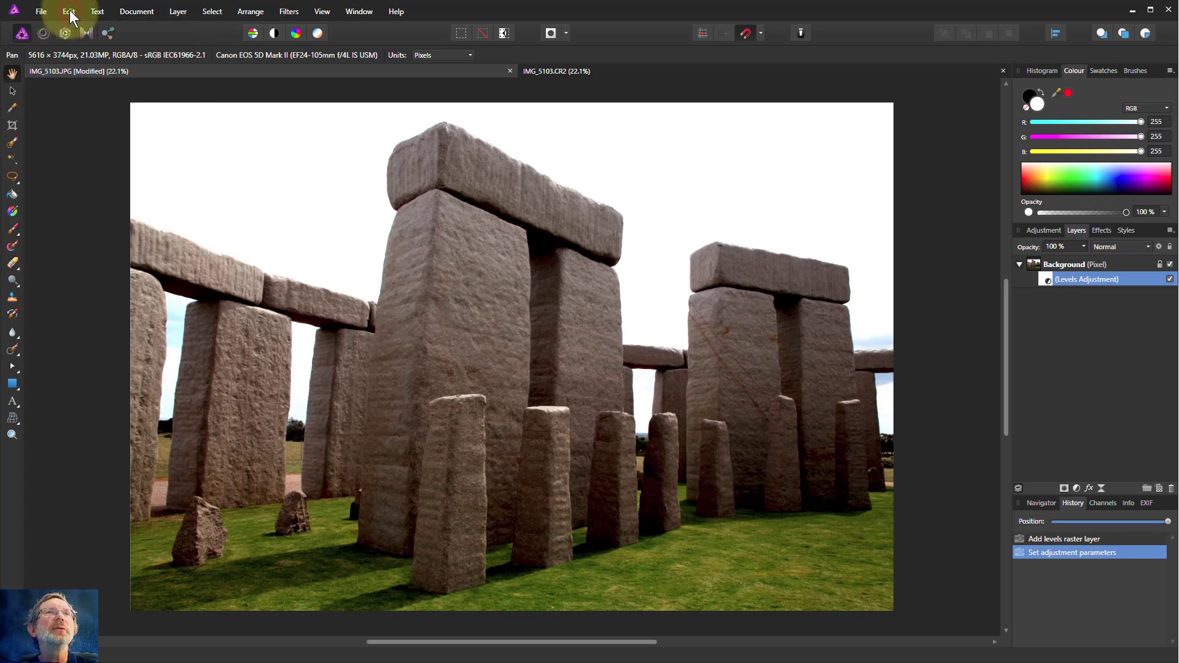
left_click(70, 12)
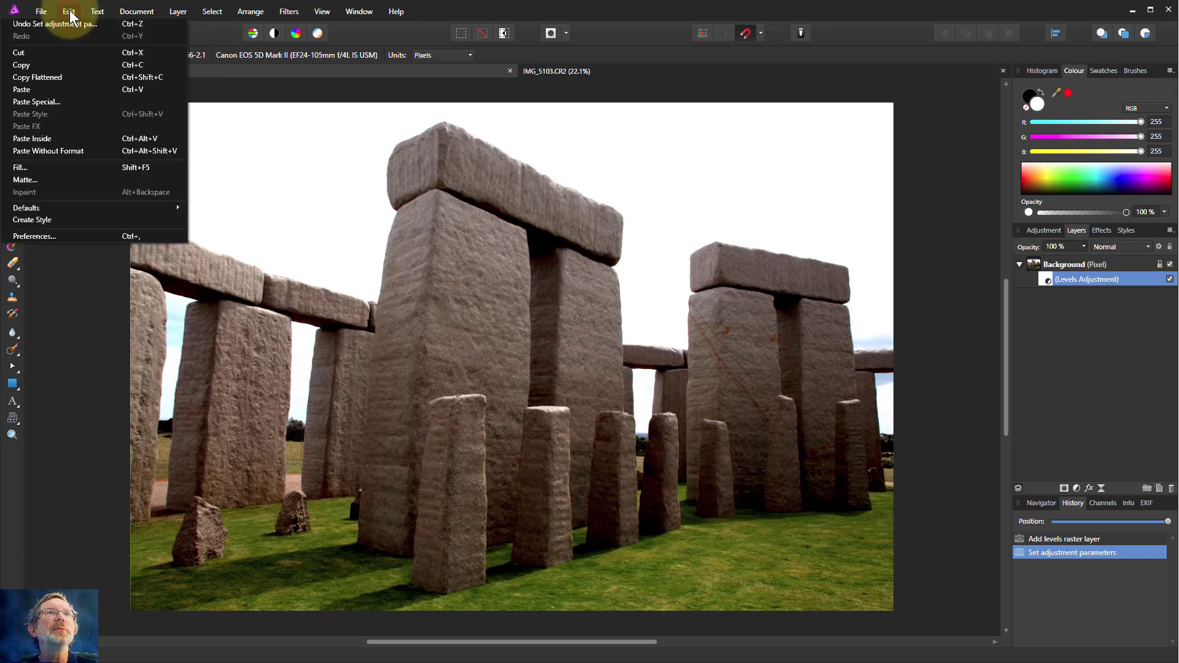
left_click(98, 237)
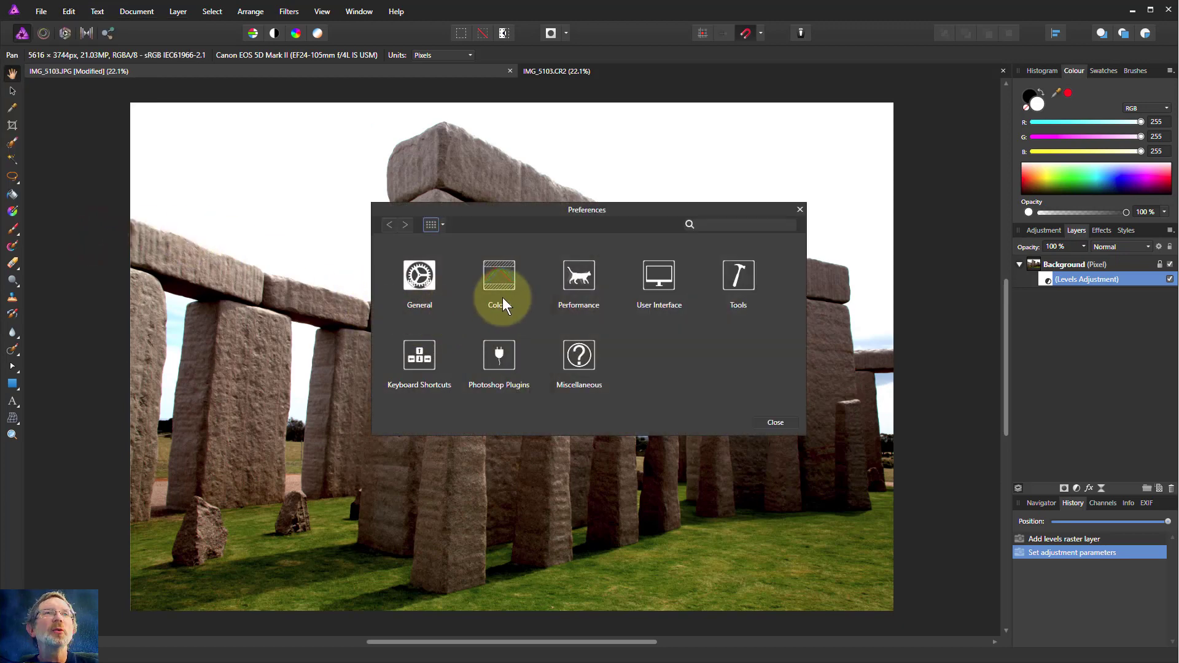
In User Interface preferences, try Light then keep Dark style, adjust UI Gamma, and close.
left_click(652, 280)
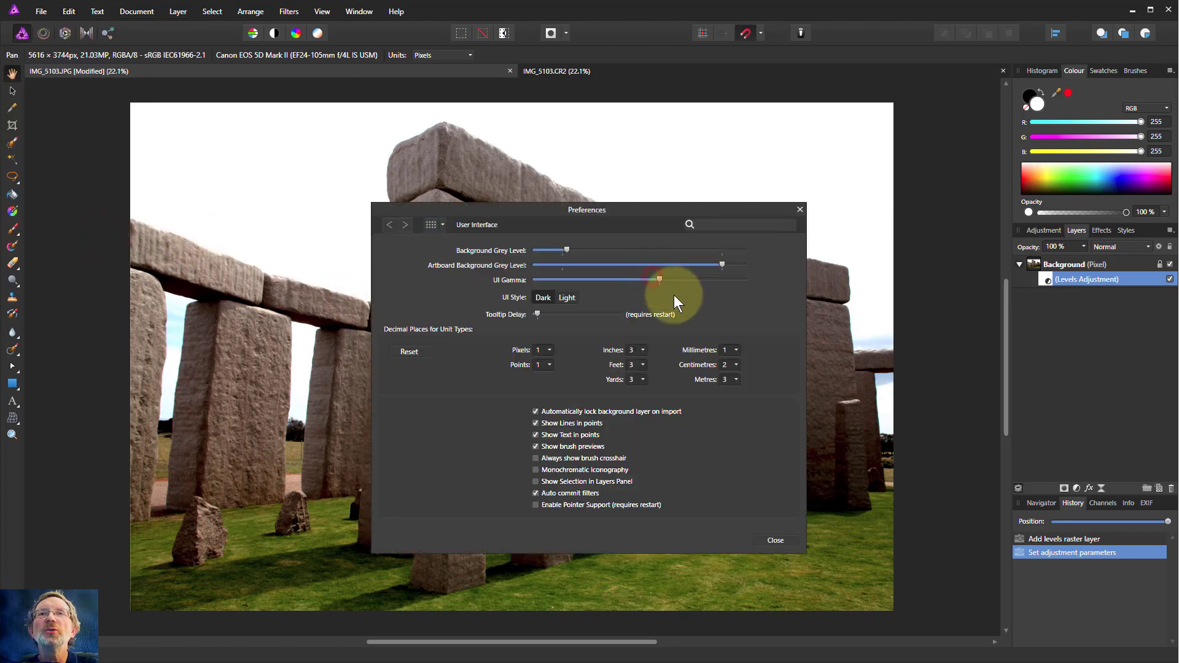
left_click(564, 298)
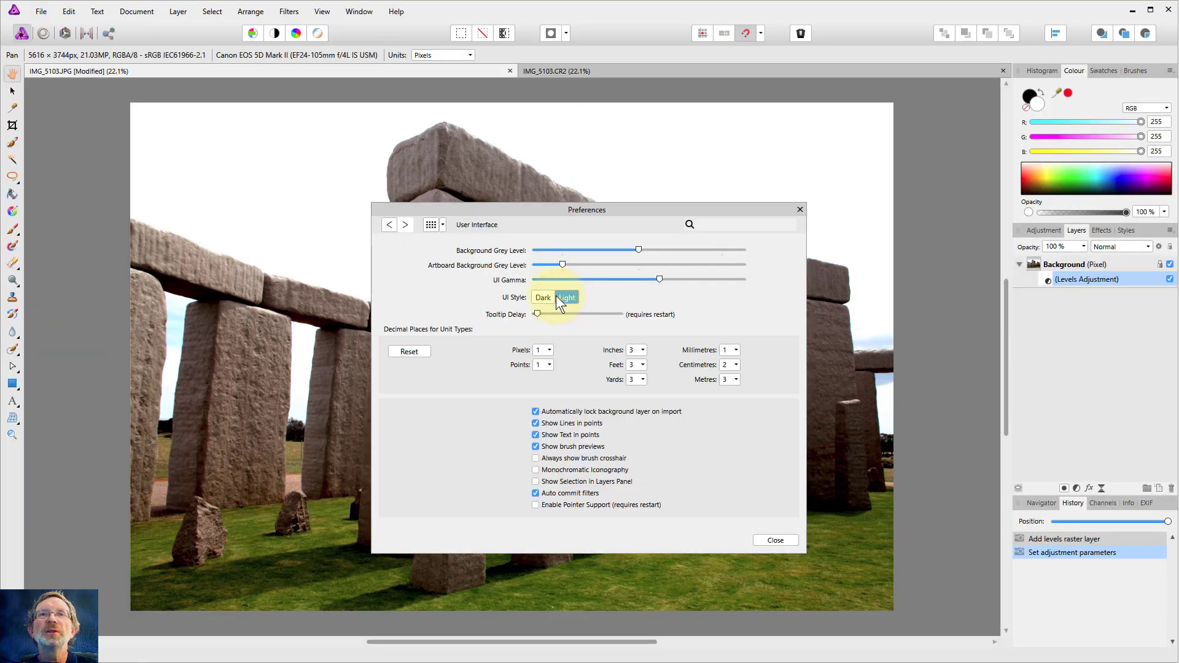
left_click(543, 297)
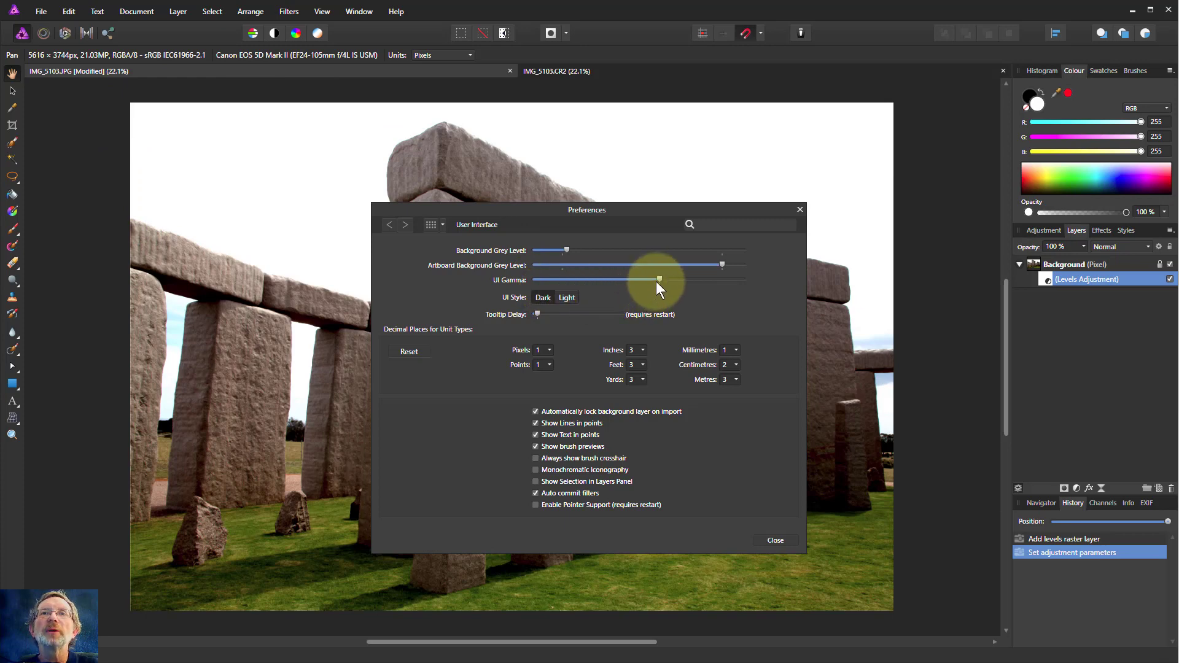
mouse_move(656, 282)
left_mouse_down()
mouse_move(558, 294)
mouse_move(691, 291)
mouse_move(653, 290)
mouse_move(677, 288)
left_mouse_up()
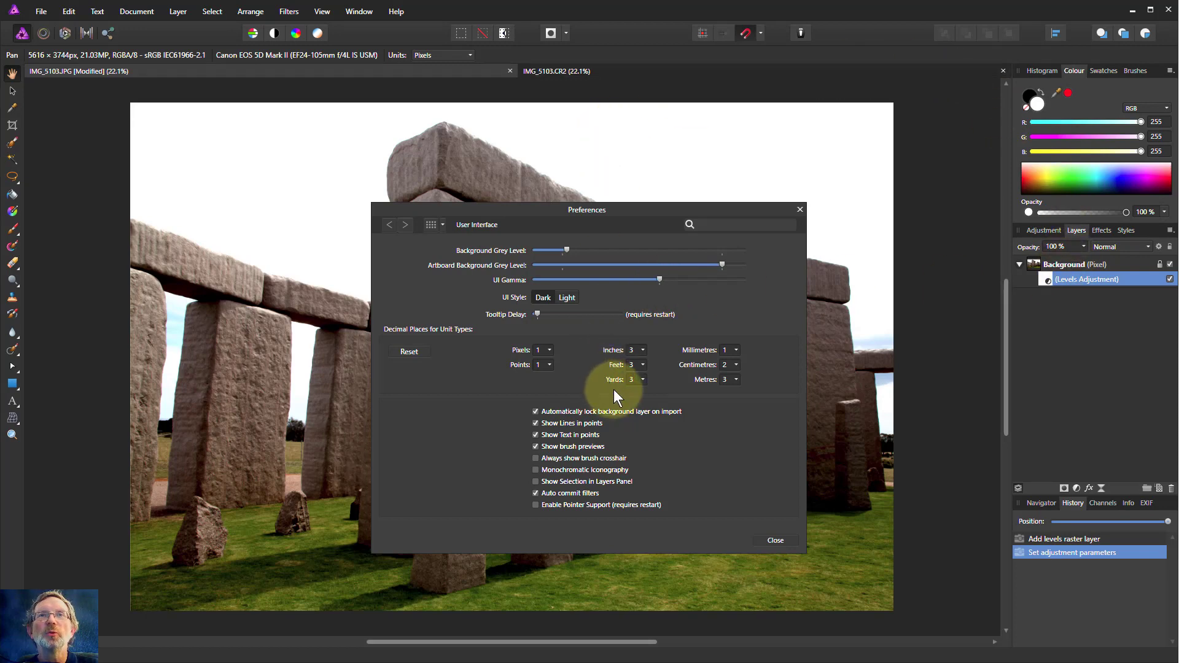
left_click(800, 209)
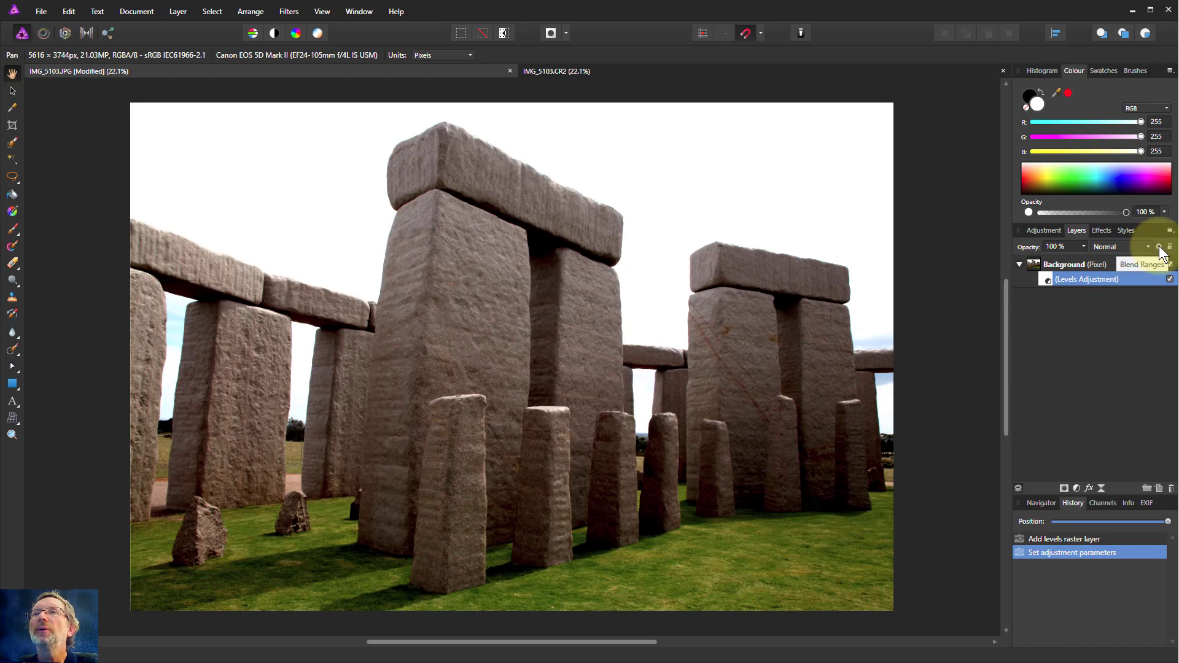
Open the Background layer's Blend Options and drag Blend Gamma from 2.2 to 3.
left_click(1075, 264)
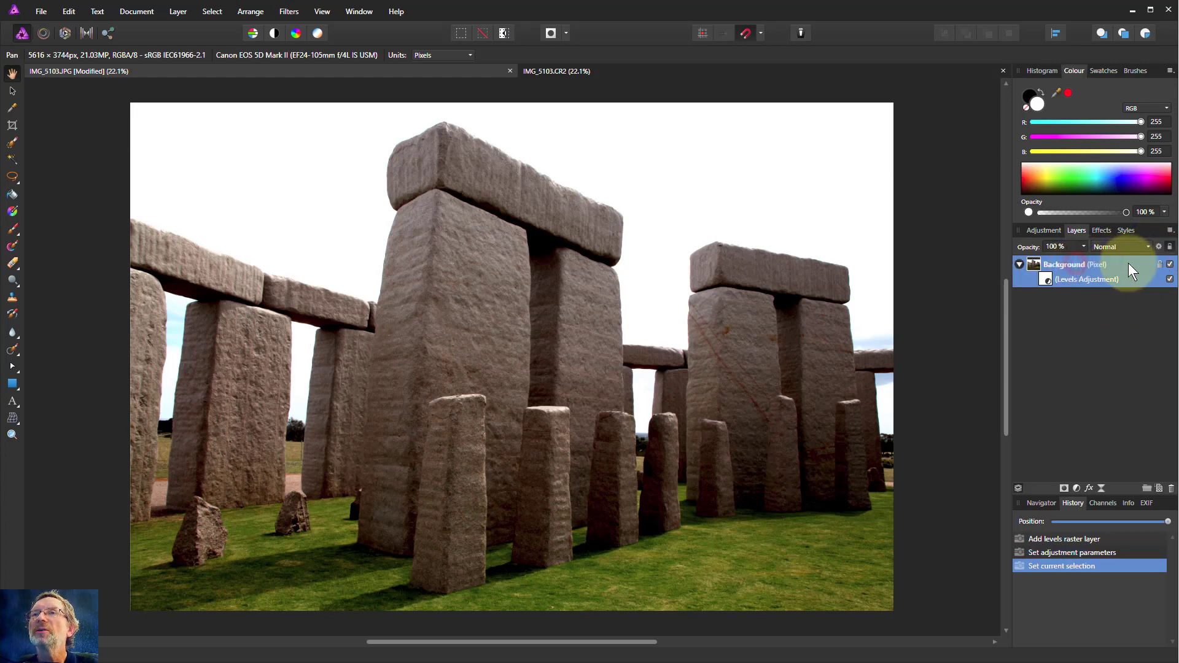
left_click(1159, 247)
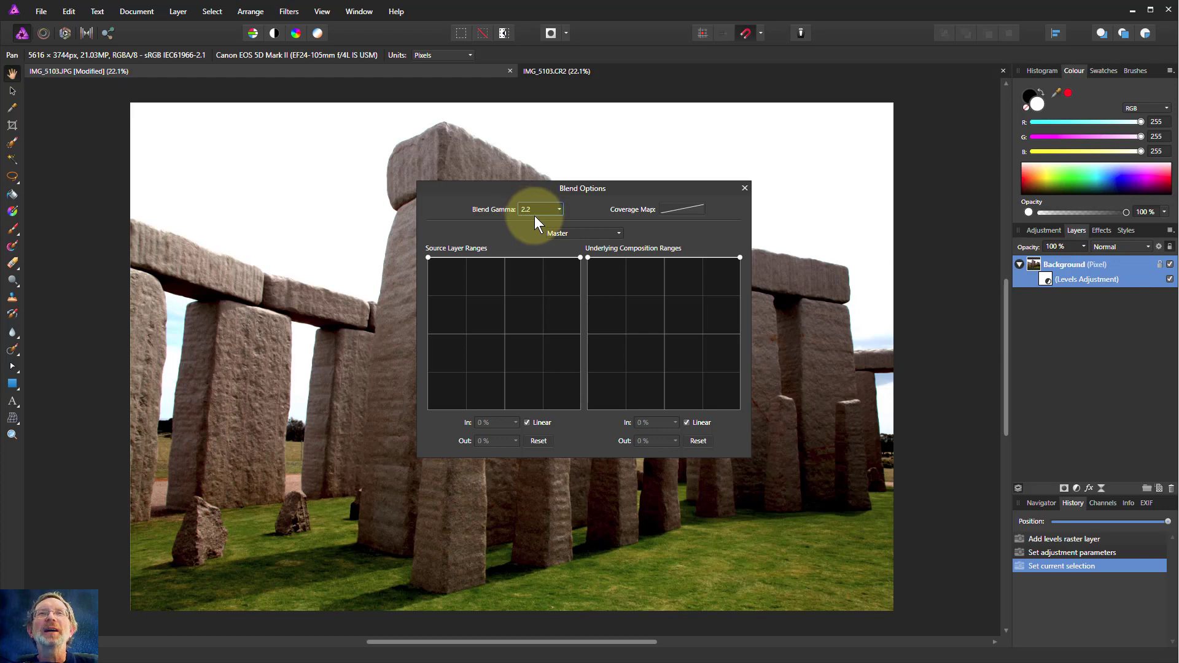
left_click(561, 210)
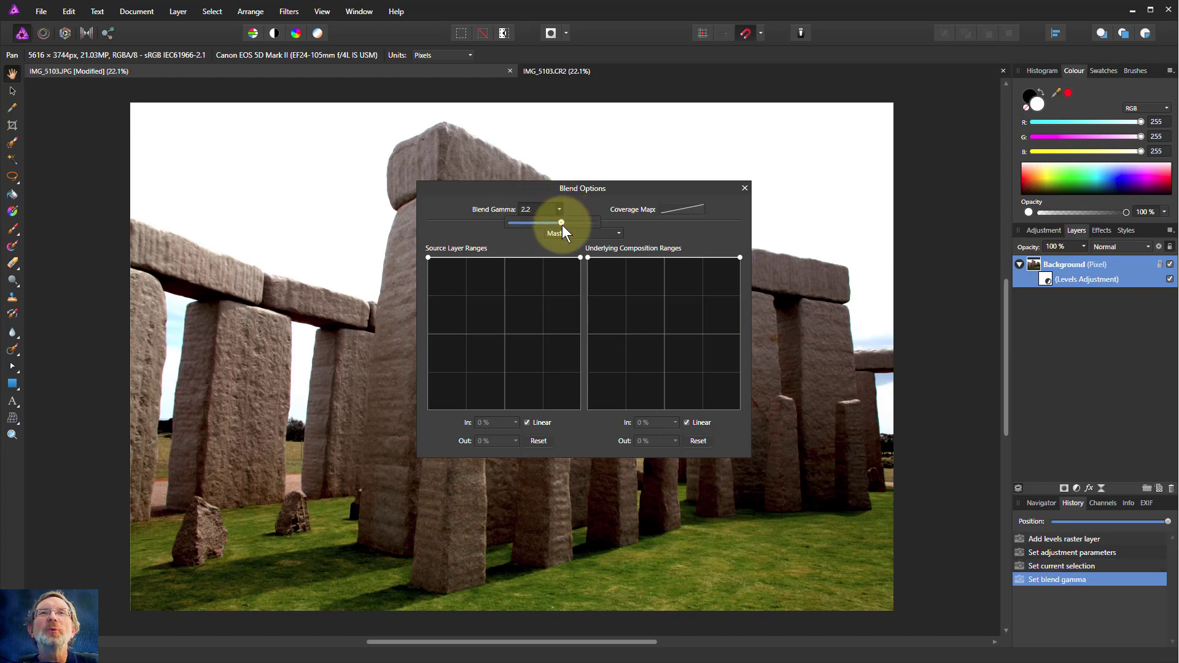
left_click_drag(529, 226, 604, 226)
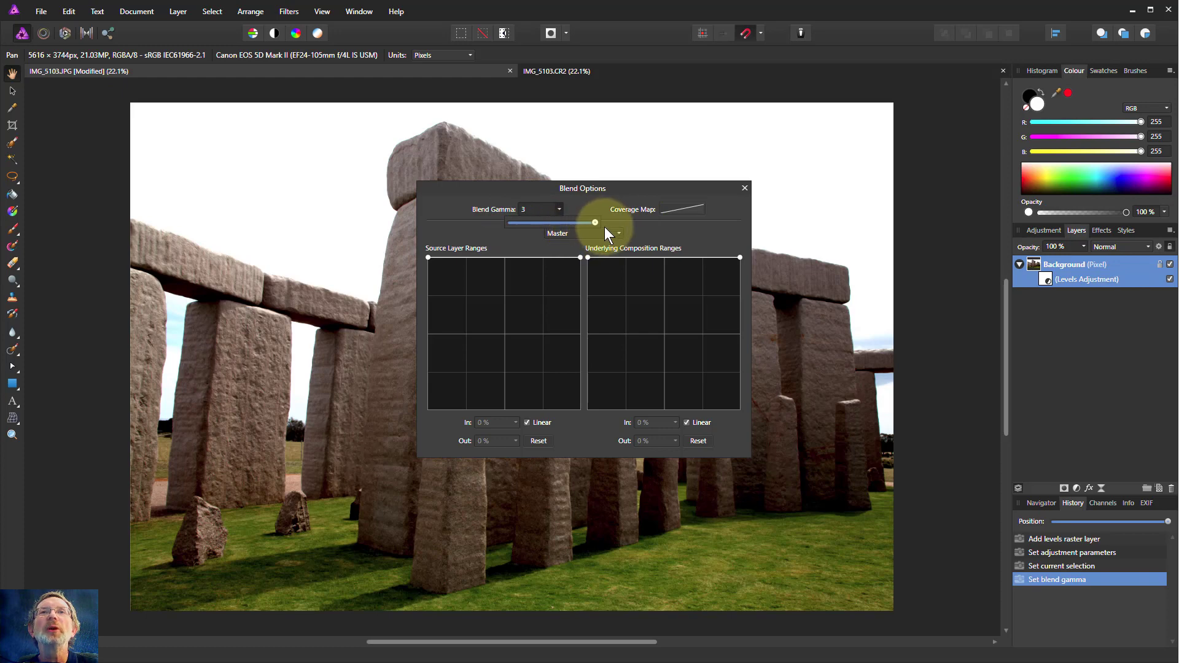
left_click(748, 189)
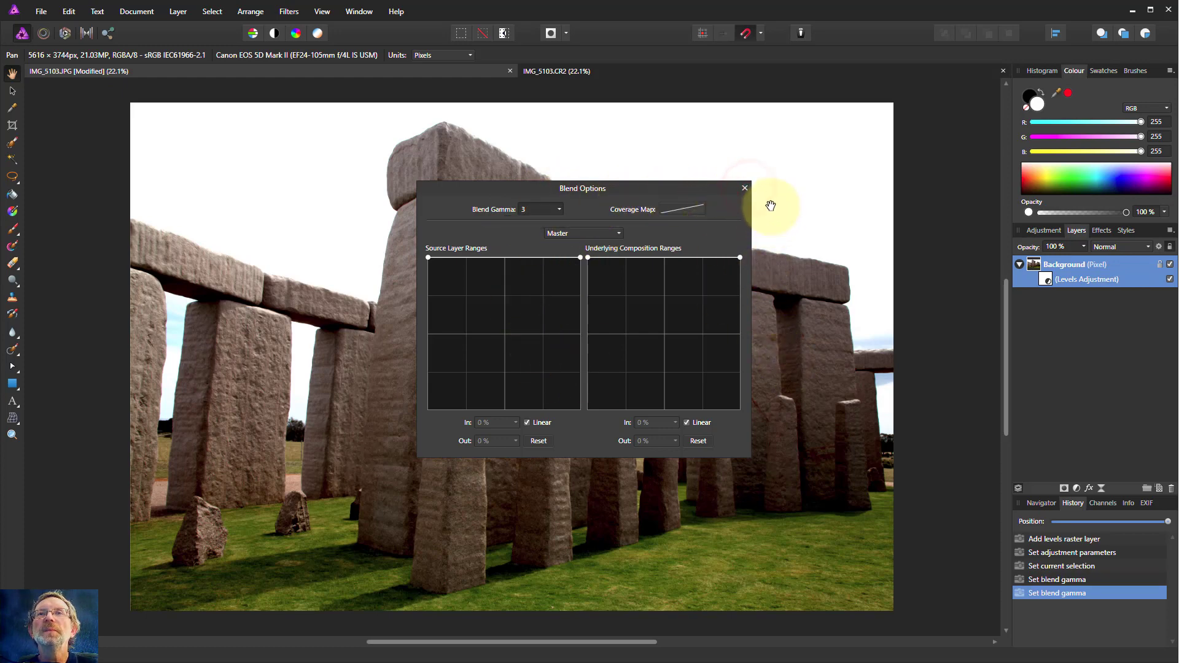
left_click(744, 189)
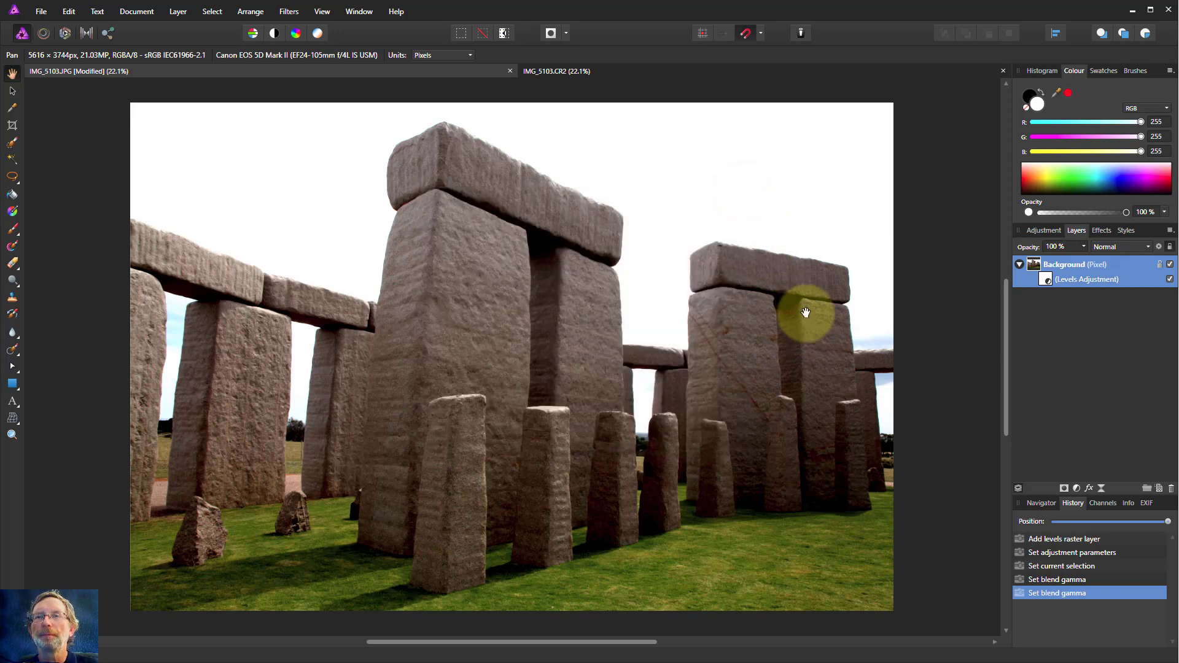